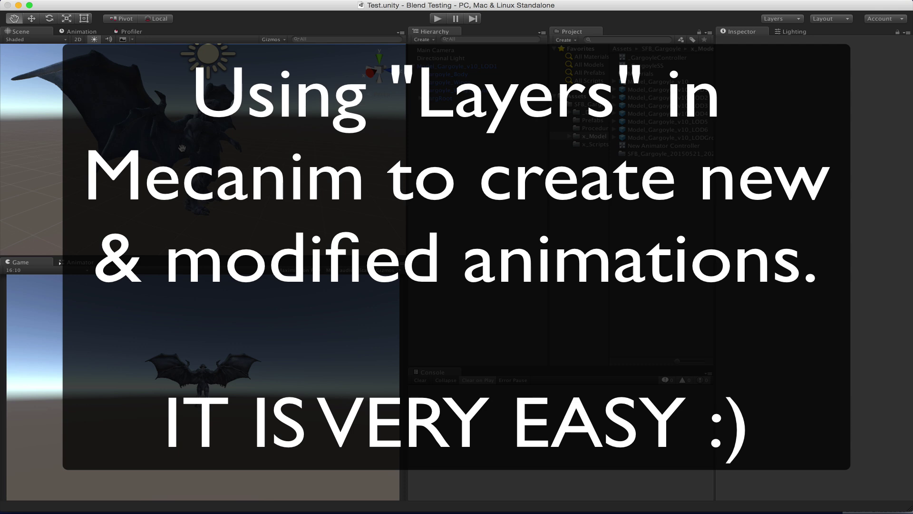
- Switch the lower-left panel from the Game view to the empty Animator view
click(79, 262)
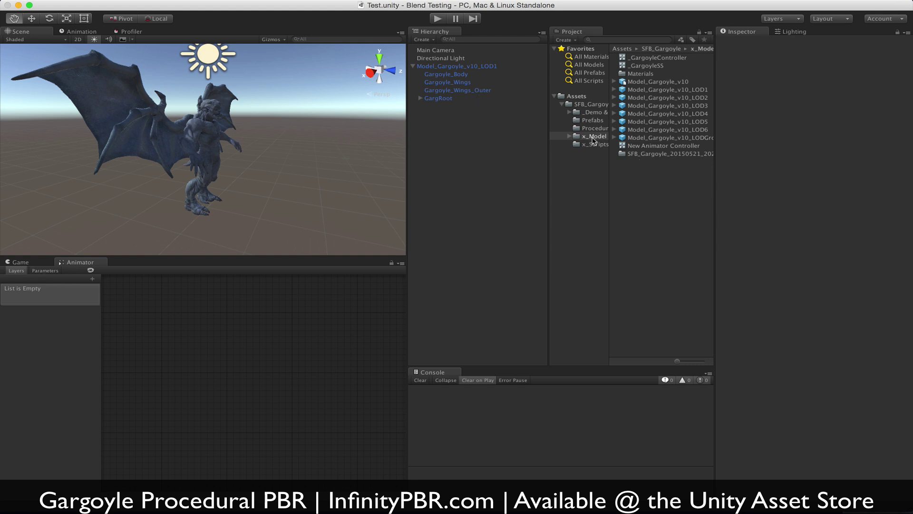
- Select _GargoyleController and look over its state graph
click(667, 59)
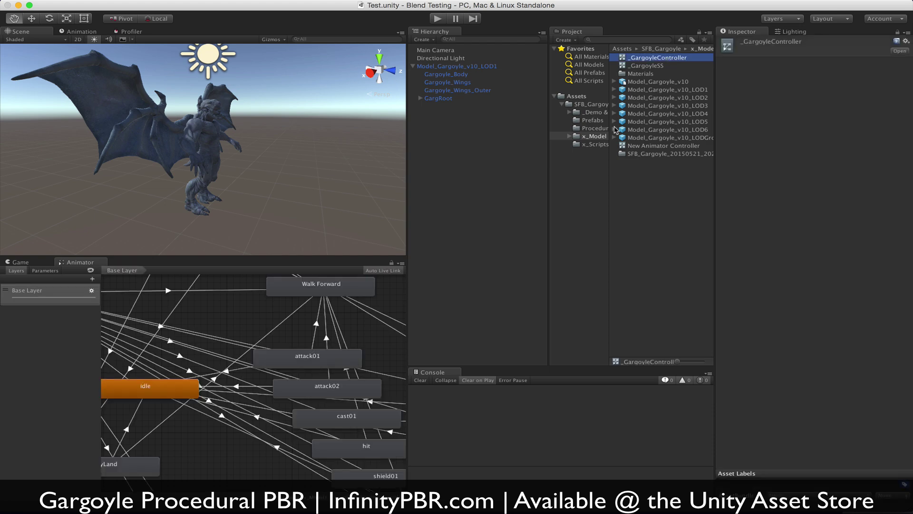
scroll(226, 332, down, 5)
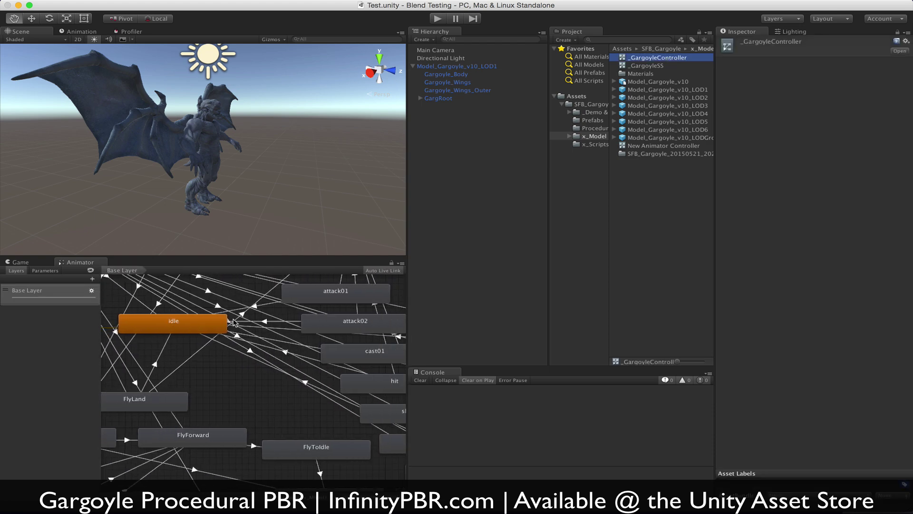
scroll(238, 320, right, 8)
scroll(242, 314, down, 3)
scroll(247, 306, up, 10)
scroll(248, 304, up, 5)
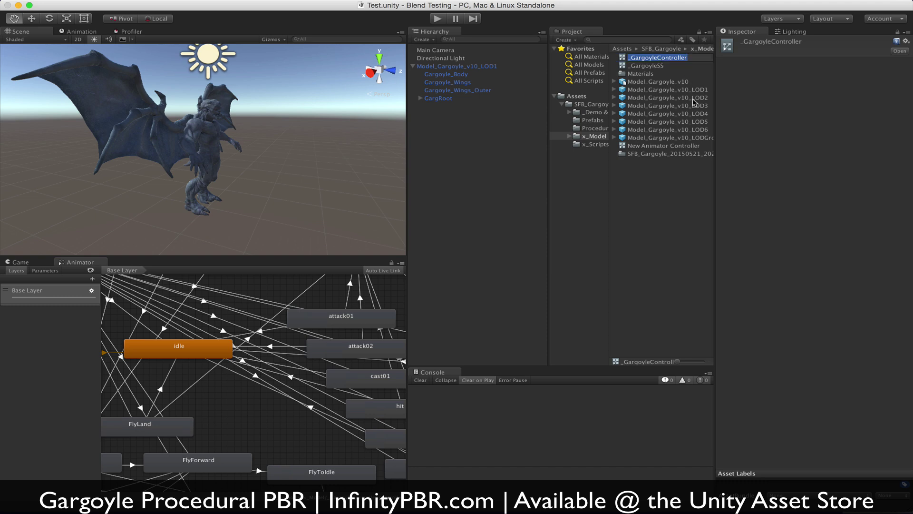
- Duplicate _GargoyleController and rename the copy _GargoyleBlended
key(super+d)
click(683, 68)
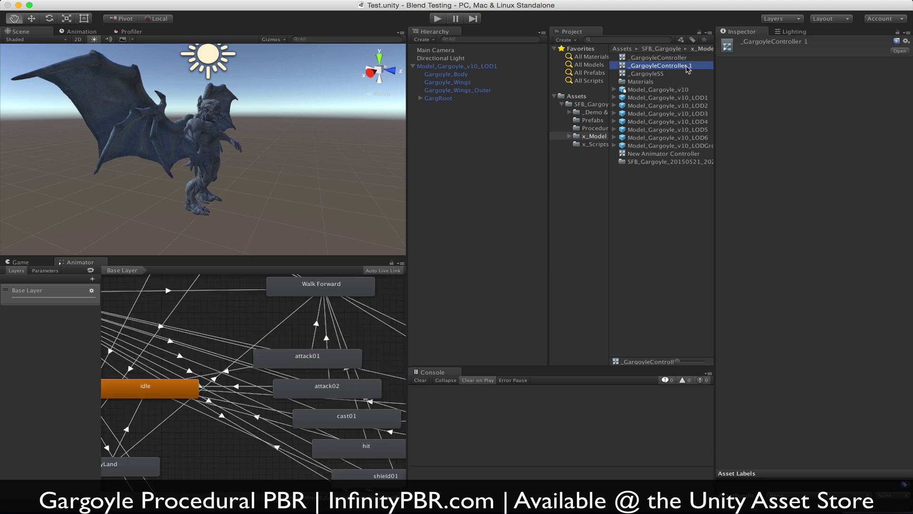
key(Return)
text(_GargoyleBlended)
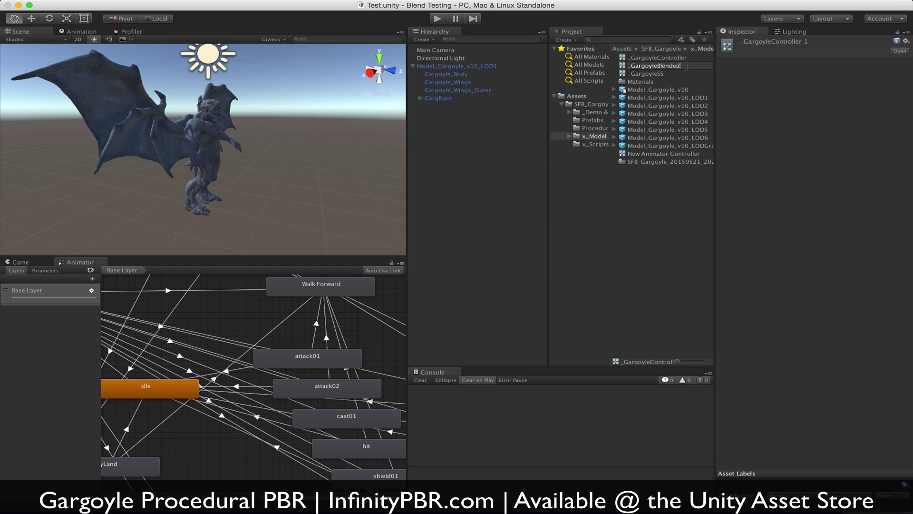
key(Return)
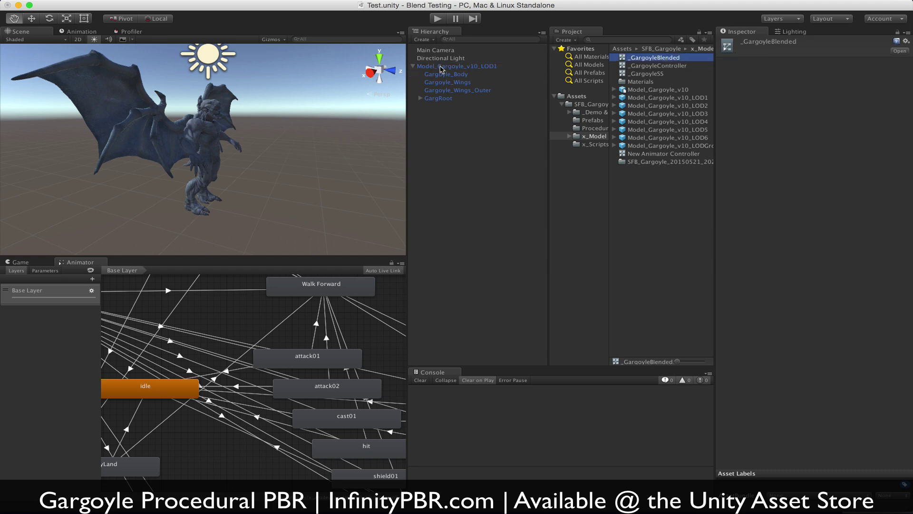
- Select Model_Gargoyle_v10_LOD1 and bring the Animator view back into focus
right_click(32, 264)
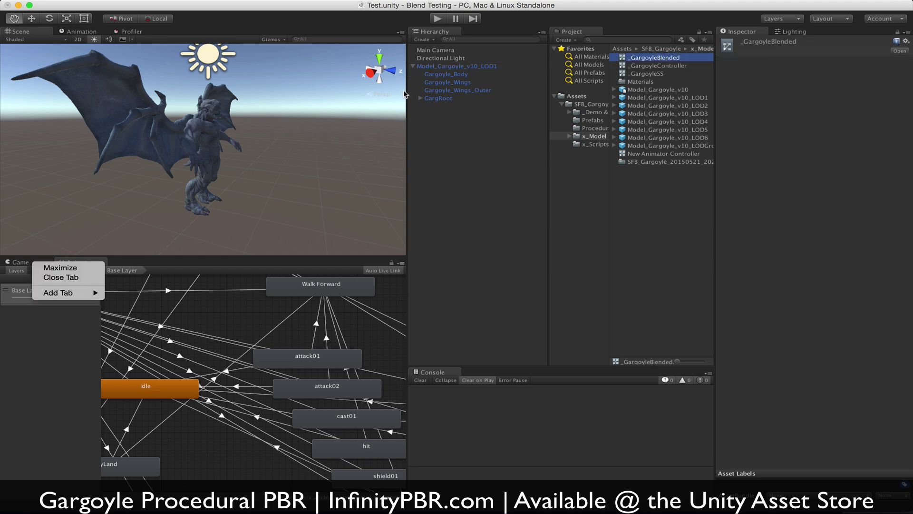
click(470, 66)
click(470, 66)
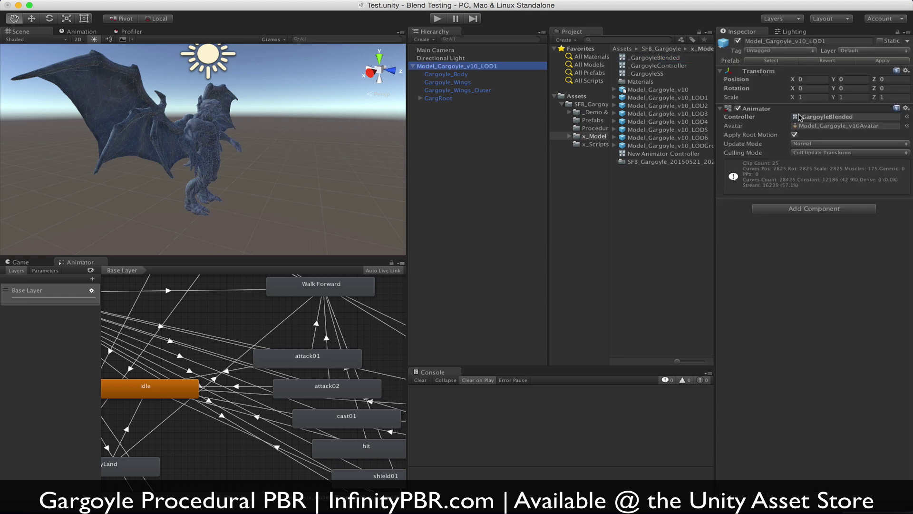
click(79, 265)
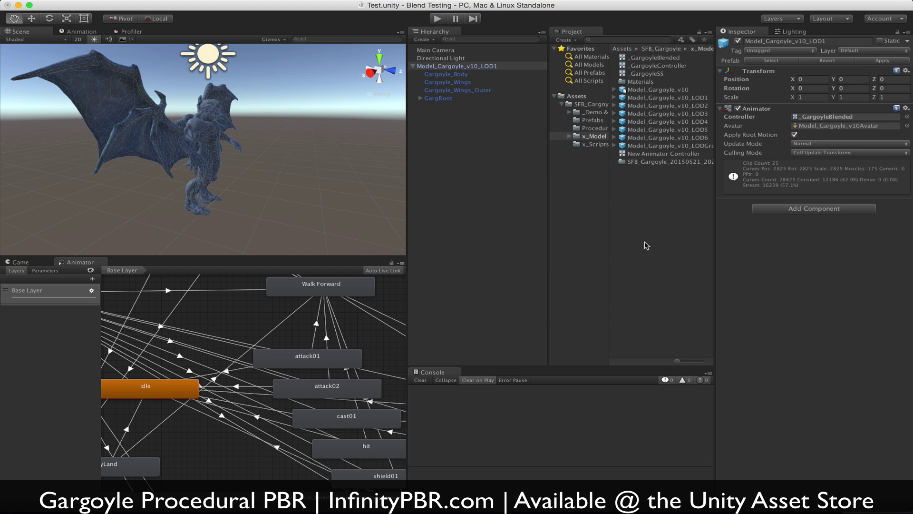
- Create an Avatar Mask in the x_Model folder named Gargoyle Wings
click(639, 206)
right_click(631, 191)
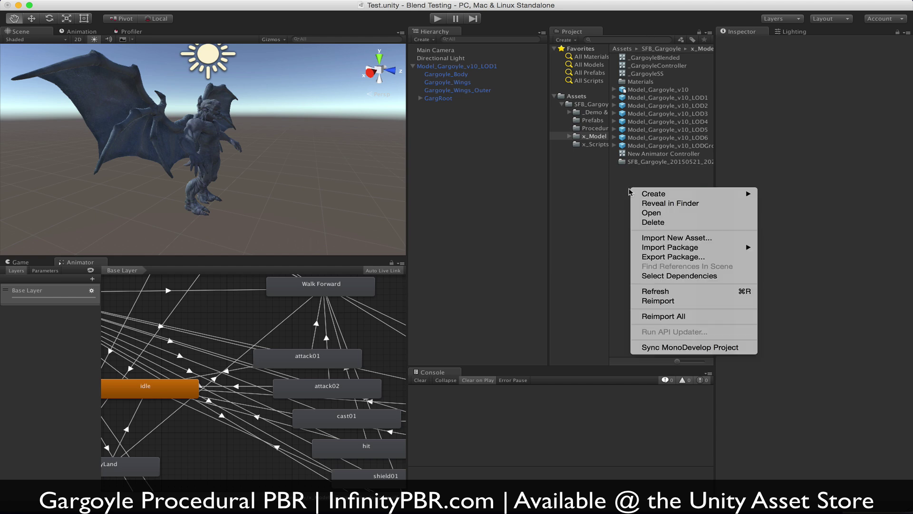
mouse_move(655, 194)
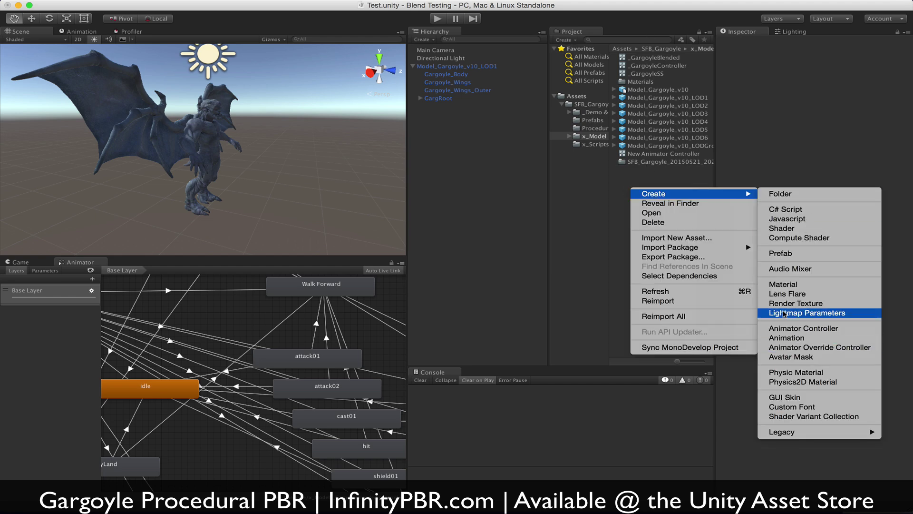
click(801, 357)
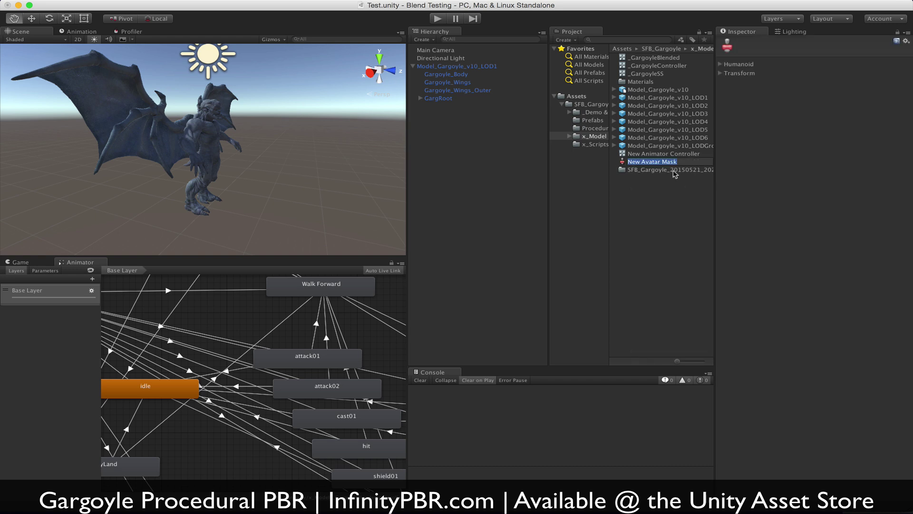
text(W)
text(argolye Wings)
key(Return)
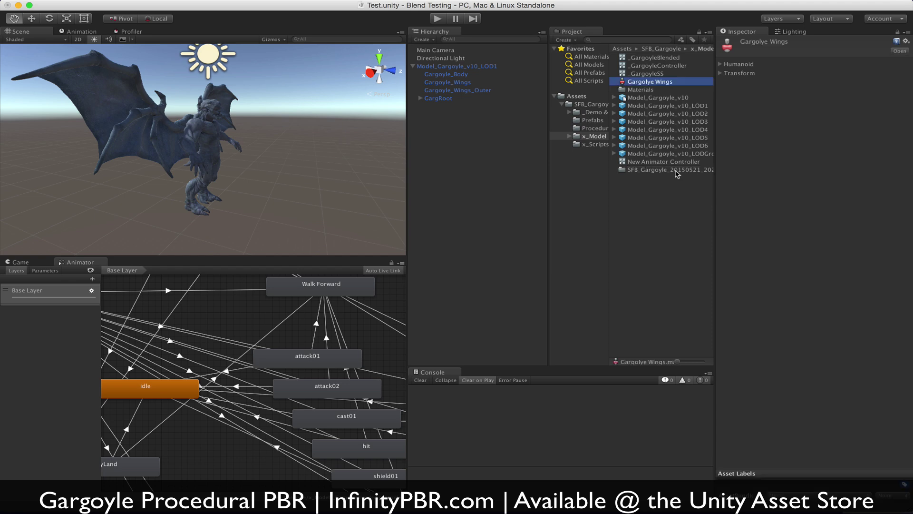
- Set the mask's Transform skeleton to Model_Gargoyle_v10Avatar and import its bones
click(720, 64)
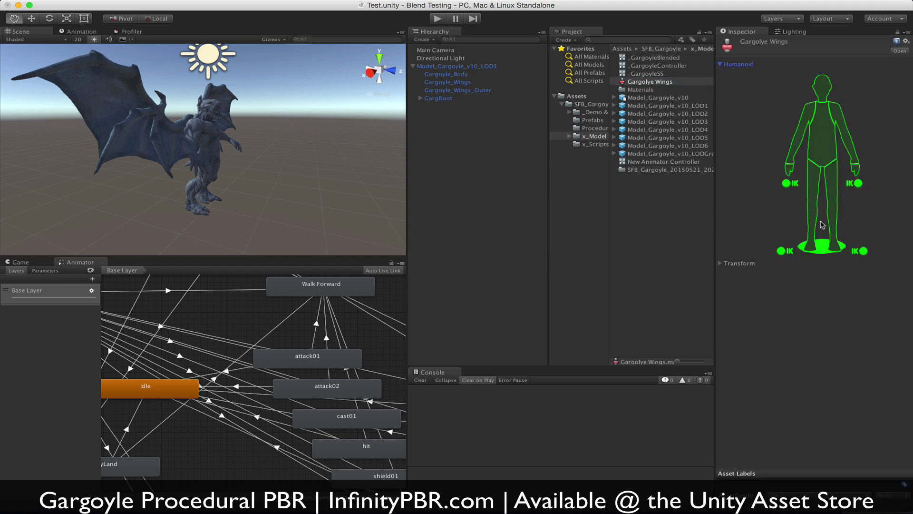
click(720, 64)
click(719, 73)
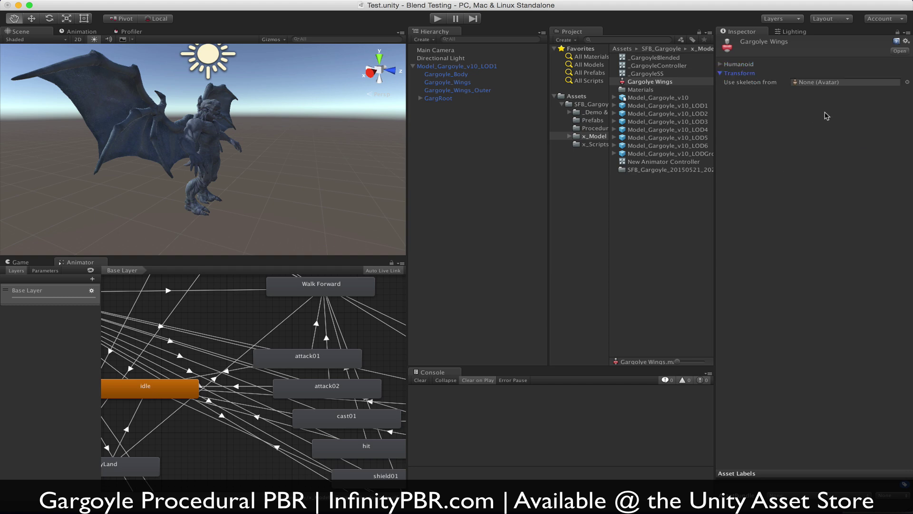
click(614, 98)
scroll(639, 299, down, 5)
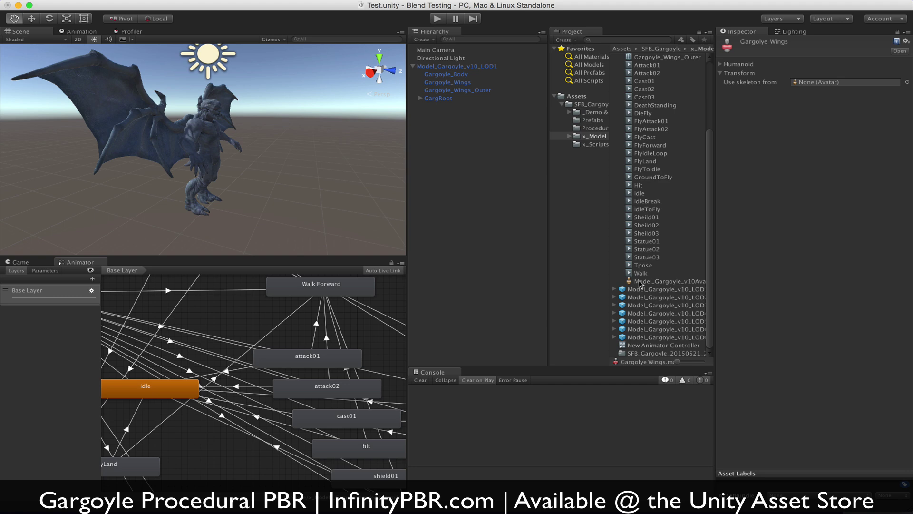
drag(640, 284, 808, 86)
click(806, 94)
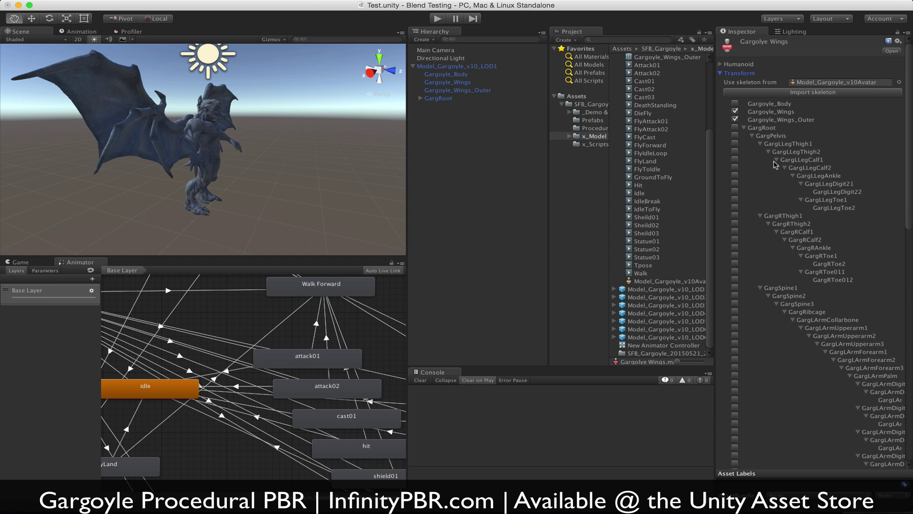
- Enable the GargLWingWCollarbone and GargRWingWCollarbone wing bone chains
scroll(780, 157, down, 15)
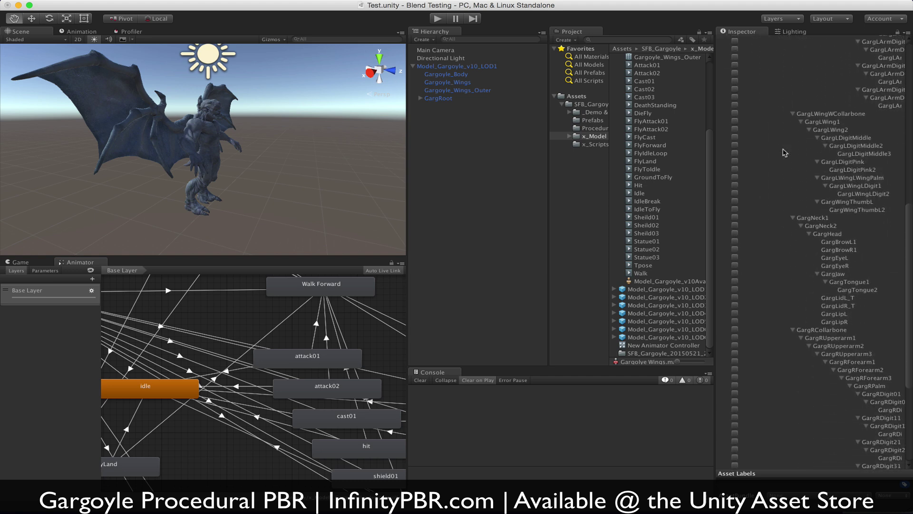
click(735, 114)
scroll(766, 218, down, 5)
click(736, 339)
scroll(796, 347, up, 10)
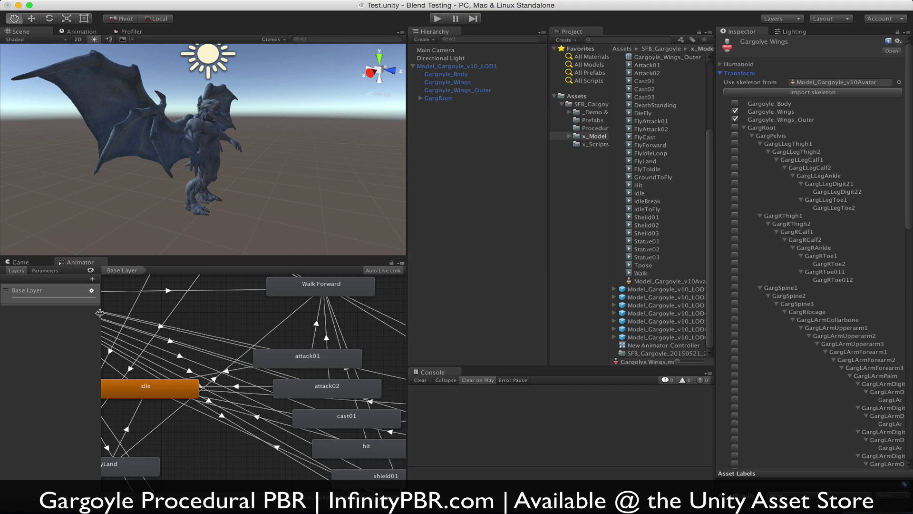
- Widen the scene and Animator panels and add an animator layer named Wings Layer
click(73, 263)
drag(408, 213, 552, 213)
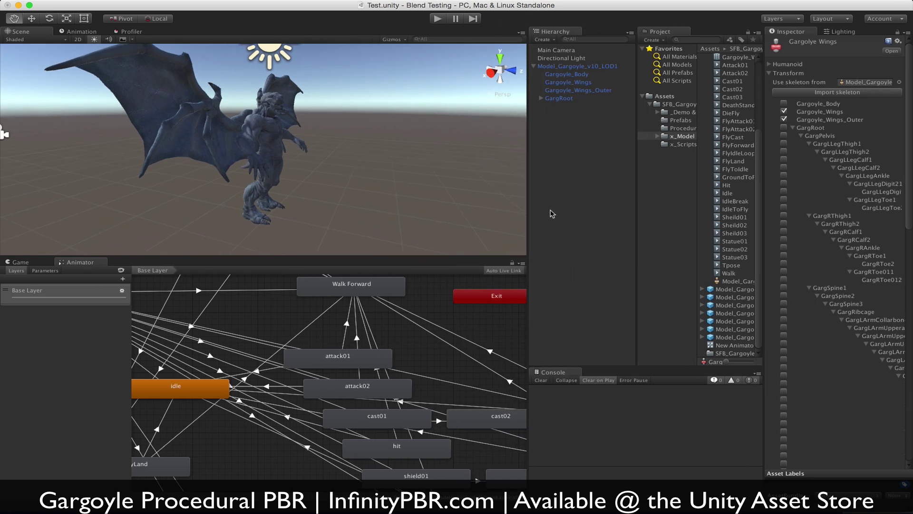
click(123, 281)
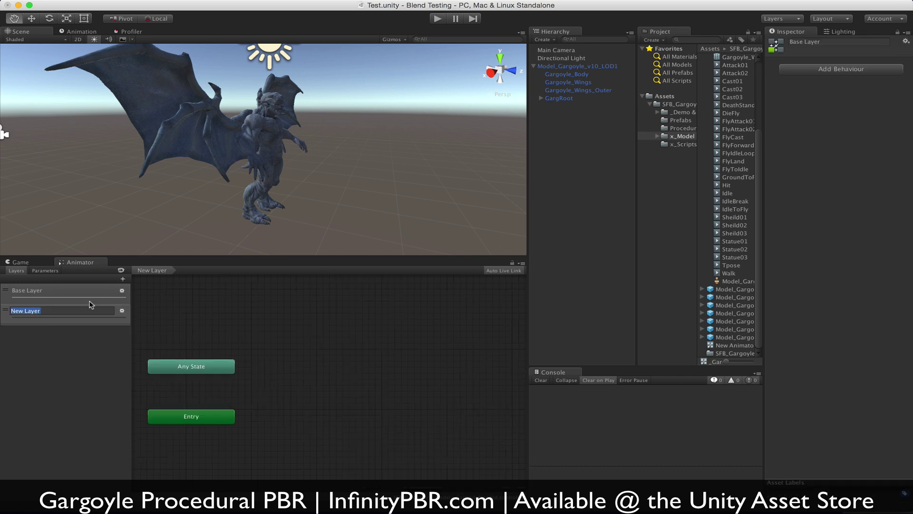
text(Wings)
key(Return)
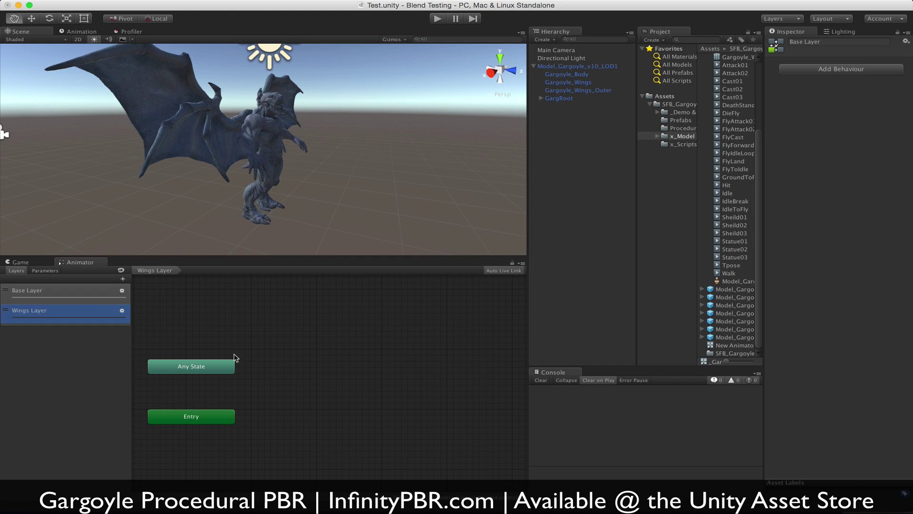
- Add a New State to Wings Layer using the FlyIdleLoop motion and enter Play mode
right_click(314, 339)
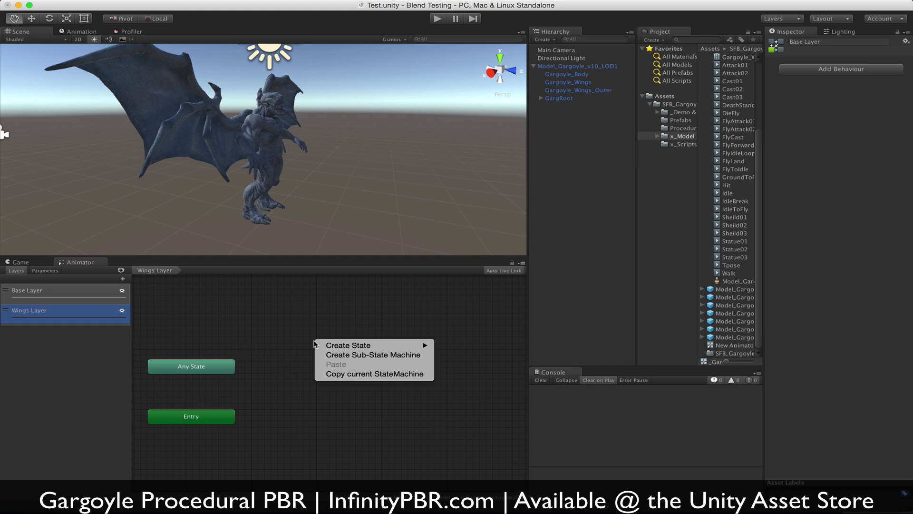
mouse_move(352, 343)
click(482, 343)
mouse_move(370, 347)
mouse_down()
mouse_move(376, 352)
mouse_move(365, 343)
mouse_up()
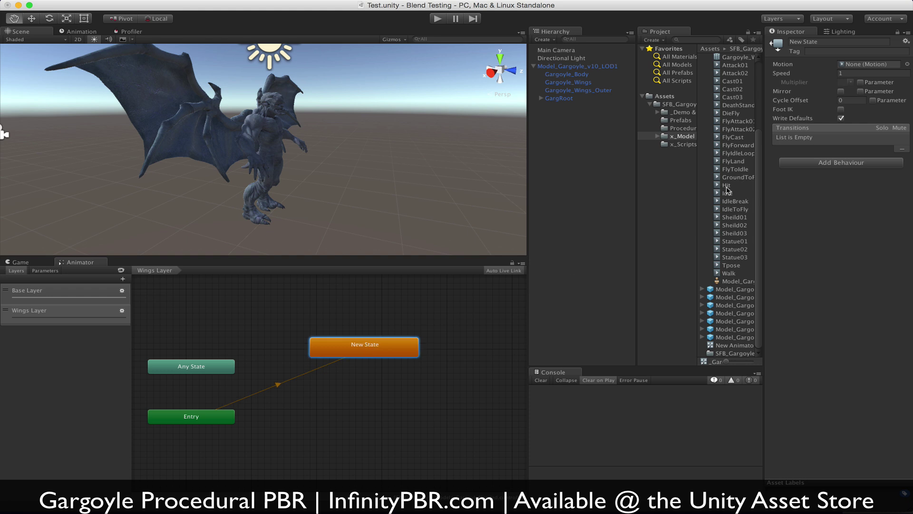
drag(737, 152, 864, 67)
key(super+p)
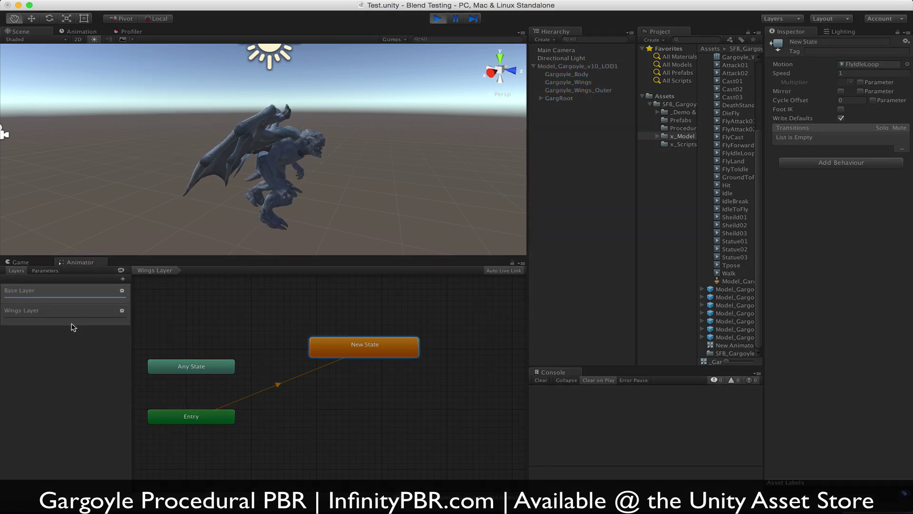
- Compare the Base Layer and Wings Layer state machines
click(72, 293)
click(55, 294)
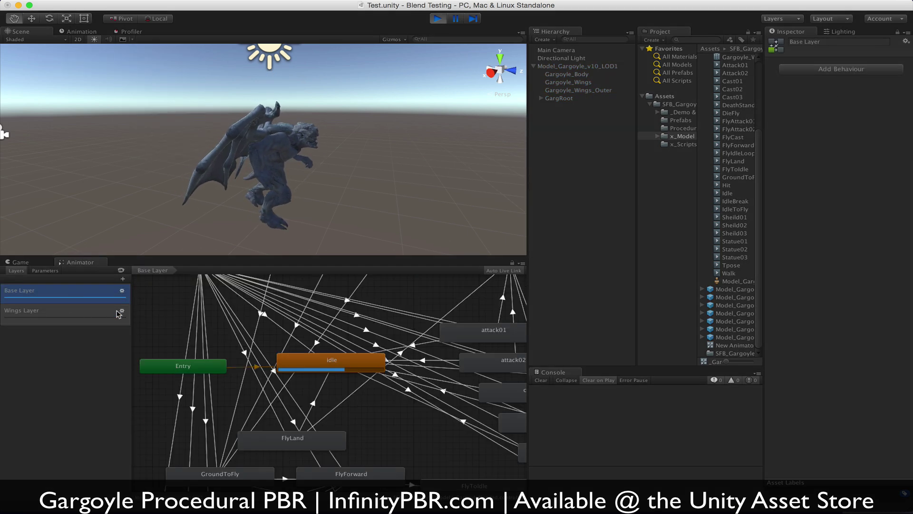
click(69, 313)
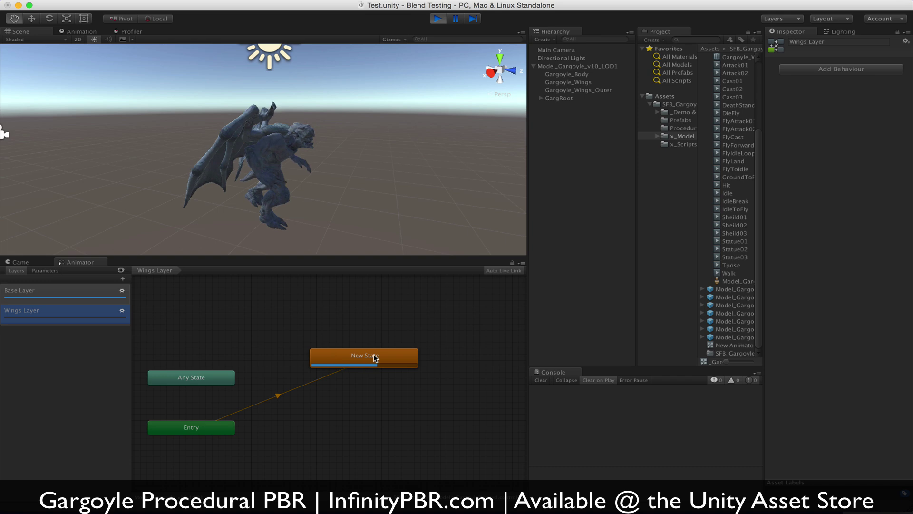
- Slide the Wings Layer weight up to 1 and back down to 0
click(122, 311)
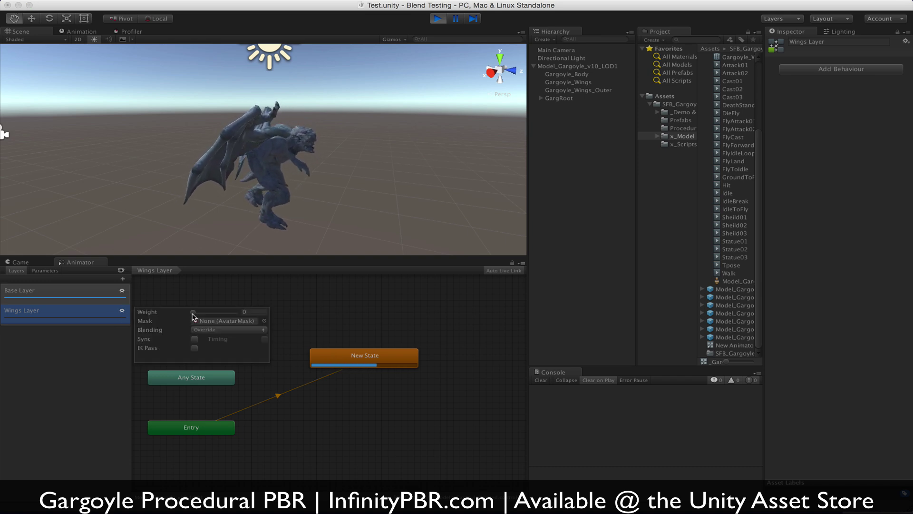
drag(194, 314, 253, 312)
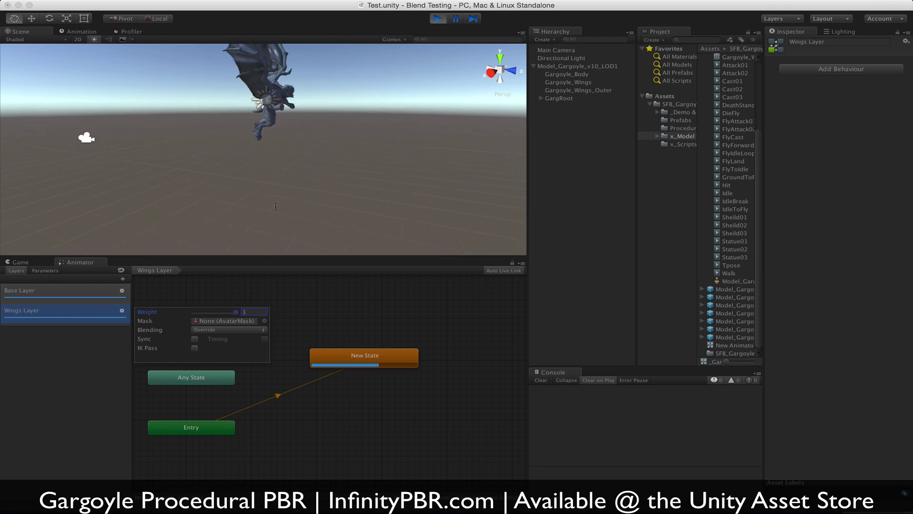
mouse_move(236, 312)
mouse_down()
mouse_move(183, 314)
mouse_move(243, 315)
mouse_up()
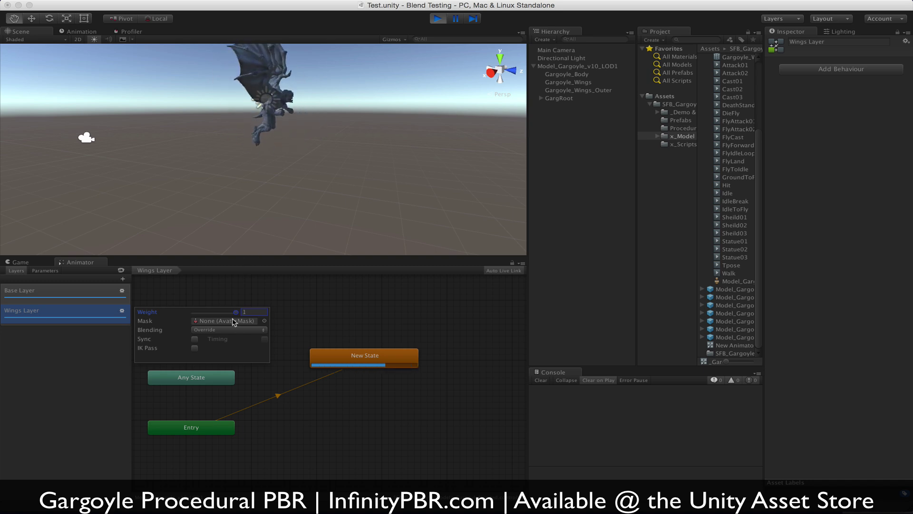
drag(237, 312, 182, 316)
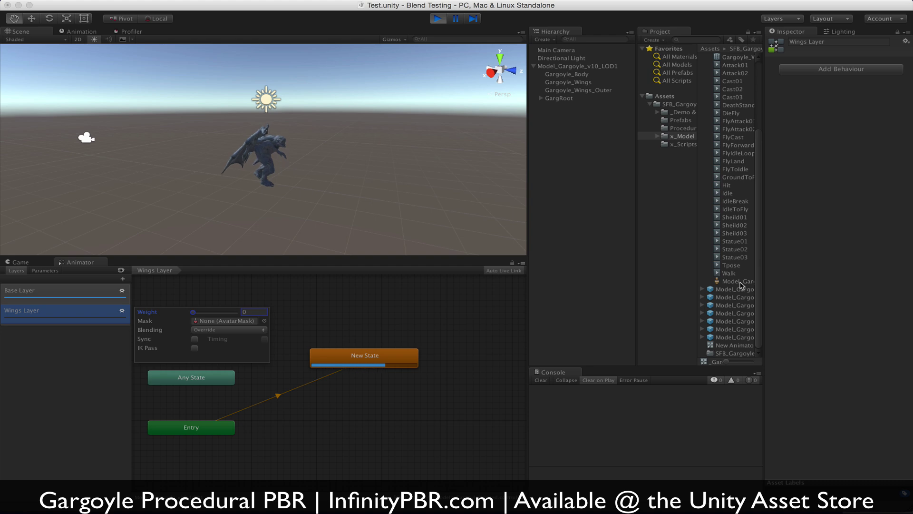
- Assign the Gargoyle Wings avatar mask to the Wings Layer's Mask setting
scroll(719, 84, up, 4)
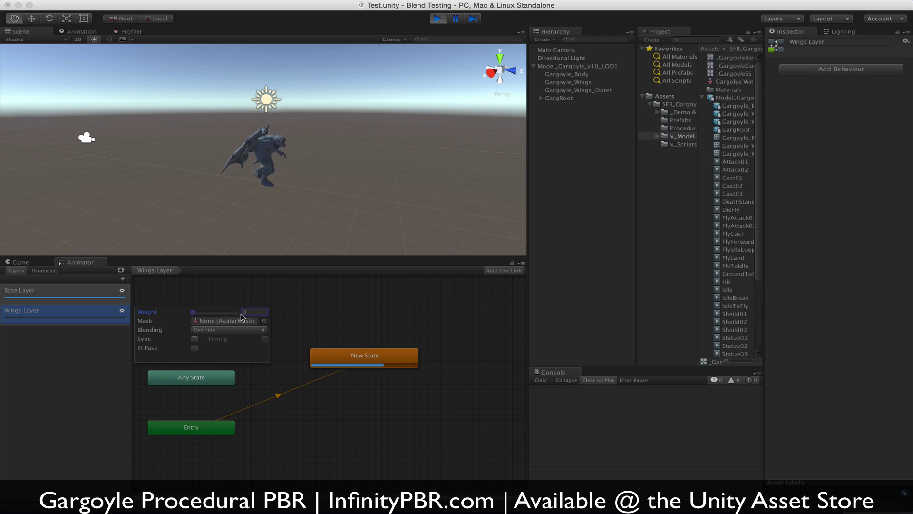
click(189, 333)
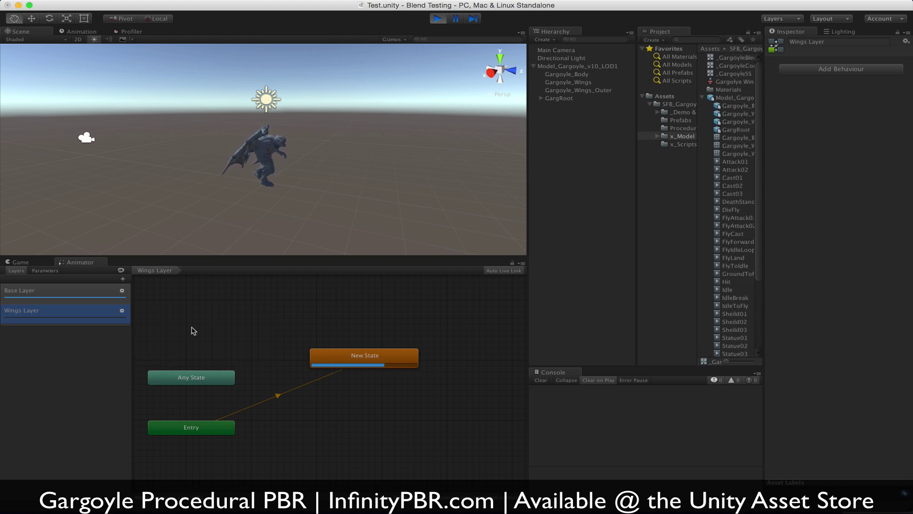
click(122, 311)
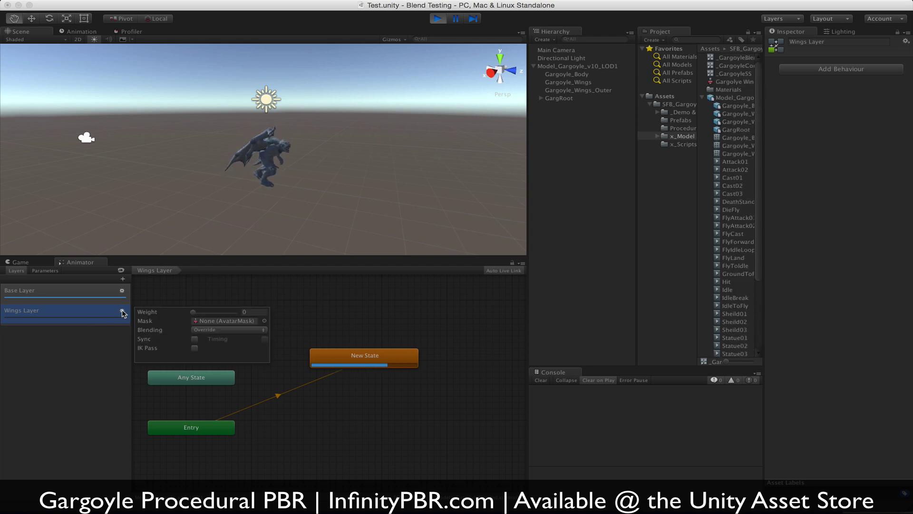
click(265, 322)
click(23, 42)
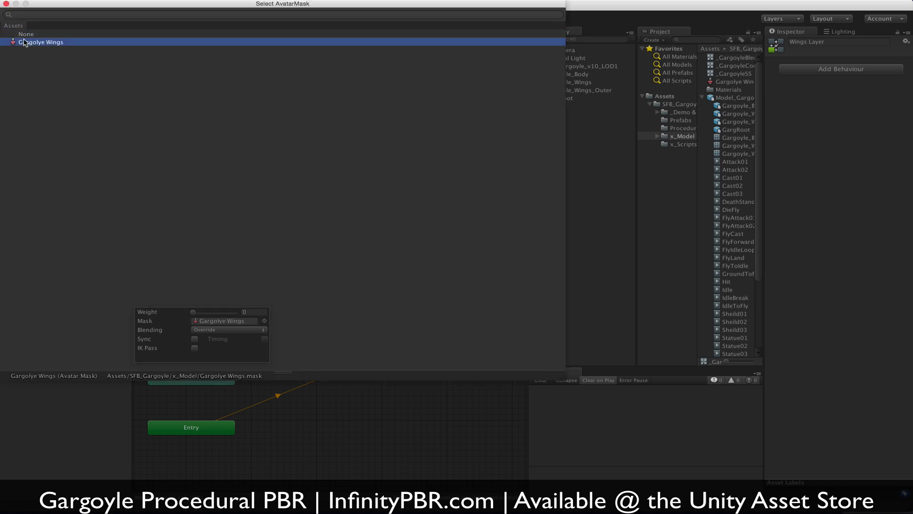
click(5, 4)
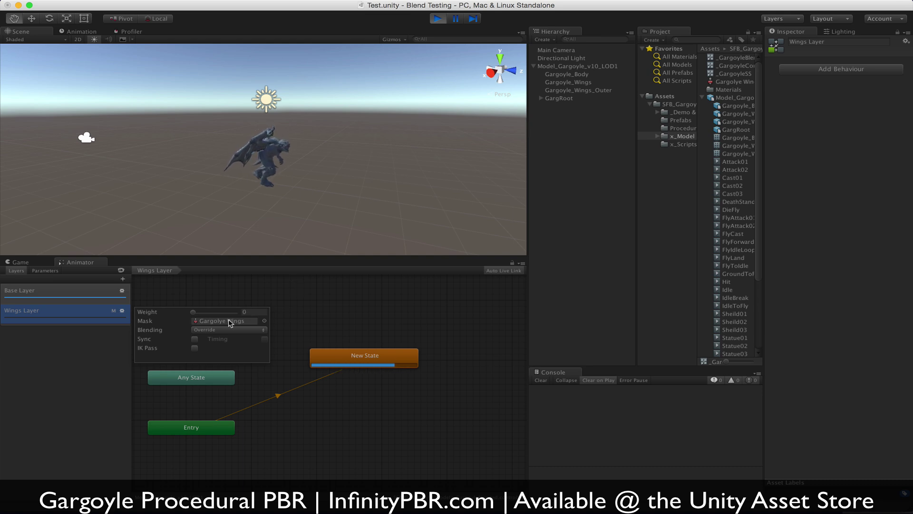
- Enter 1 as the Wings Layer weight, then ease it down to 0.9
click(247, 312)
text(1)
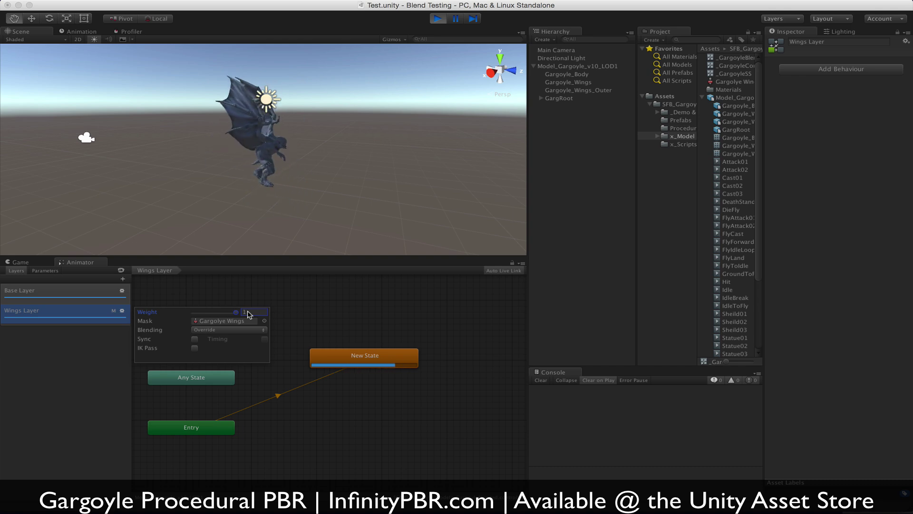
drag(235, 313, 177, 316)
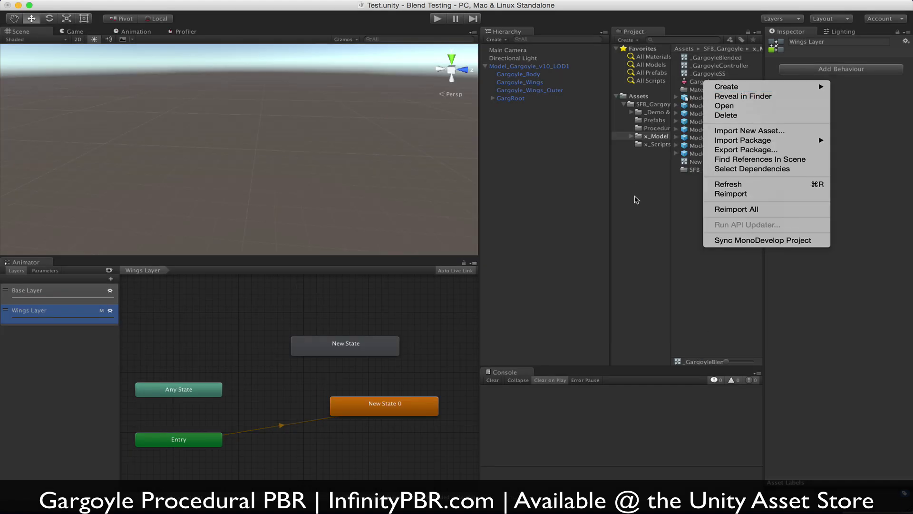
- Create a new Avatar Mask asset named Gargoyle Body
mouse_move(742, 88)
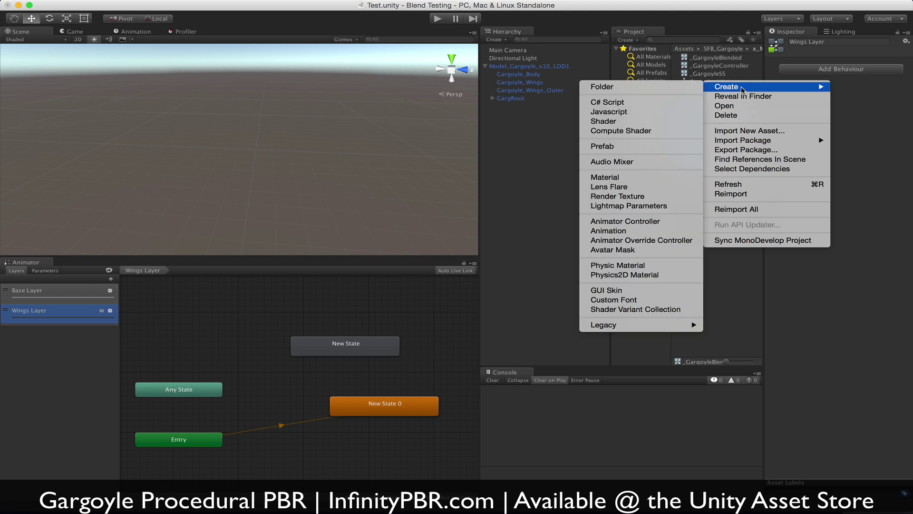
click(635, 253)
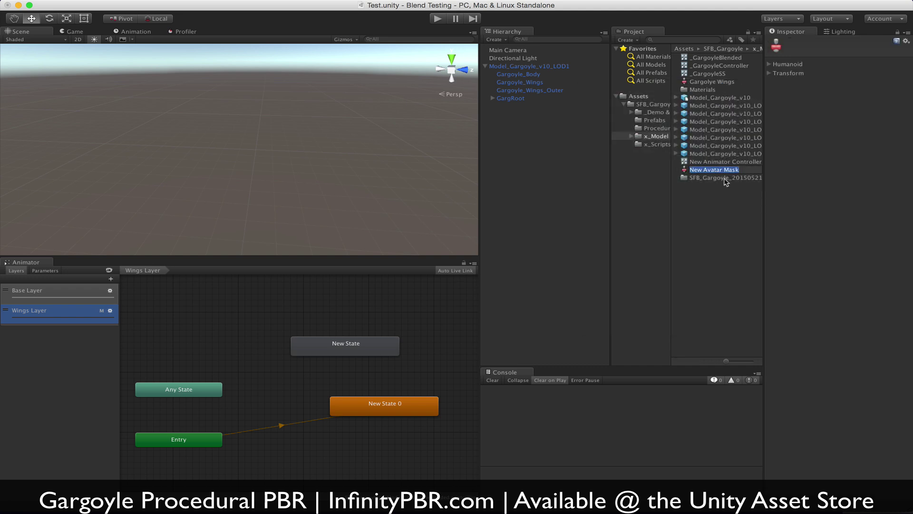
text(Gargoyle Body)
key(Return)
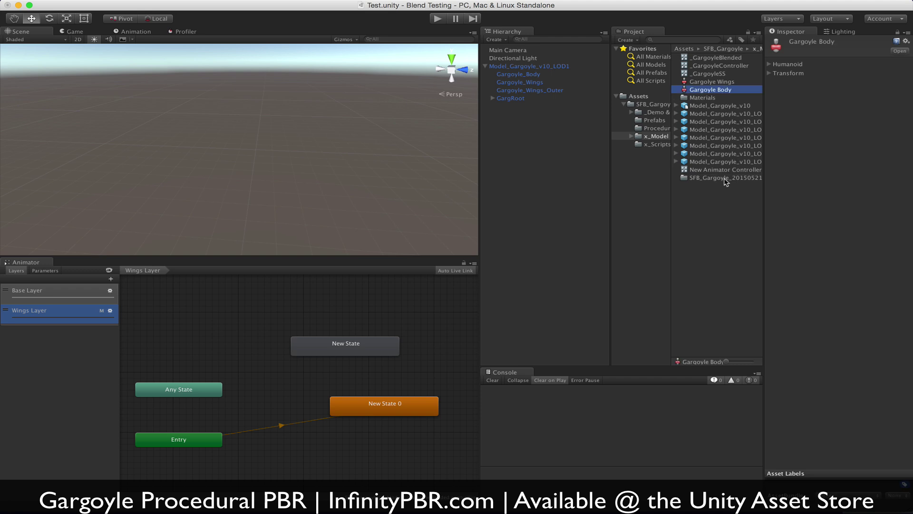
- Set the mask's Transform skeleton source to the Model_Gargoyle_v10 avatar
click(768, 73)
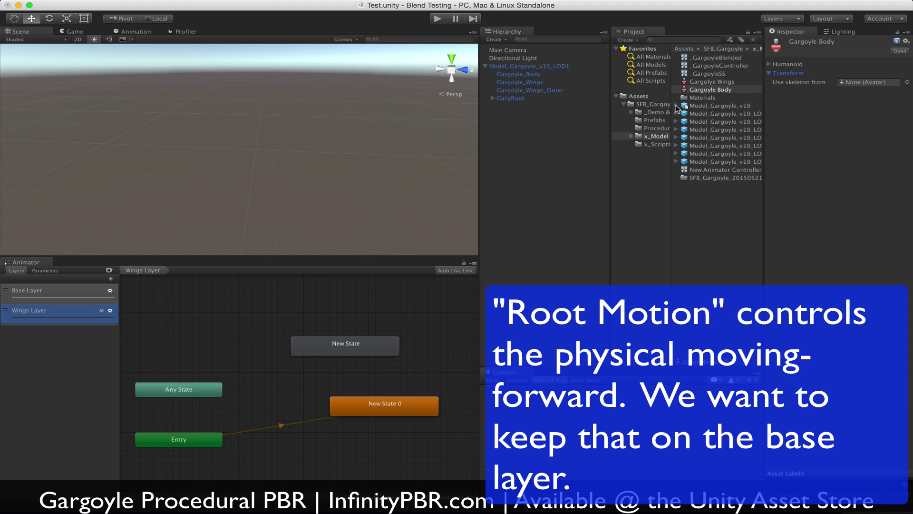
click(676, 106)
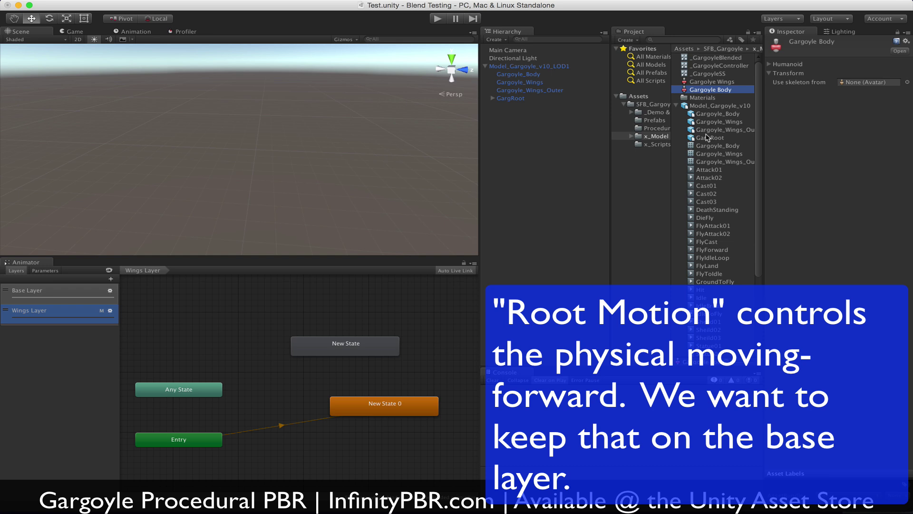
scroll(707, 137, down, 5)
drag(702, 280, 853, 84)
- Import bones into Gargoyle Body and set Model_Gargoyle_v10's root node to GargRoot/GargPelvis
click(840, 92)
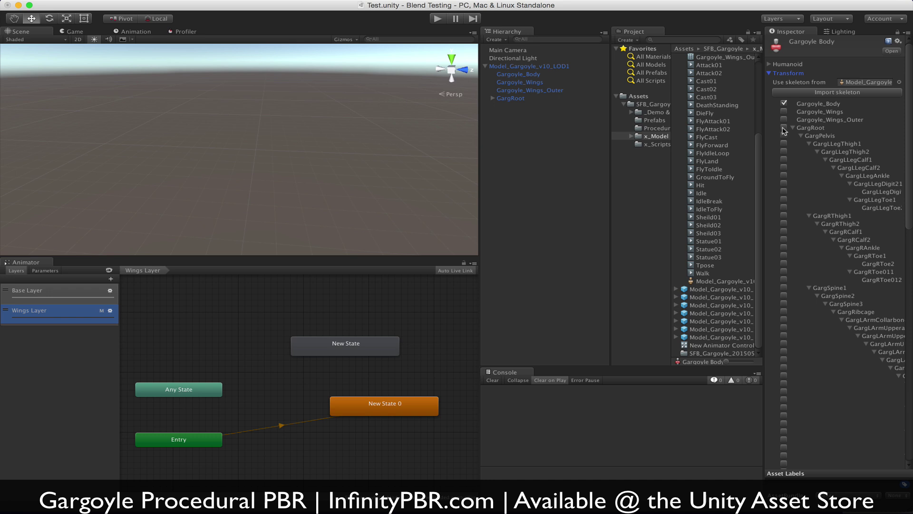
scroll(722, 116, up, 5)
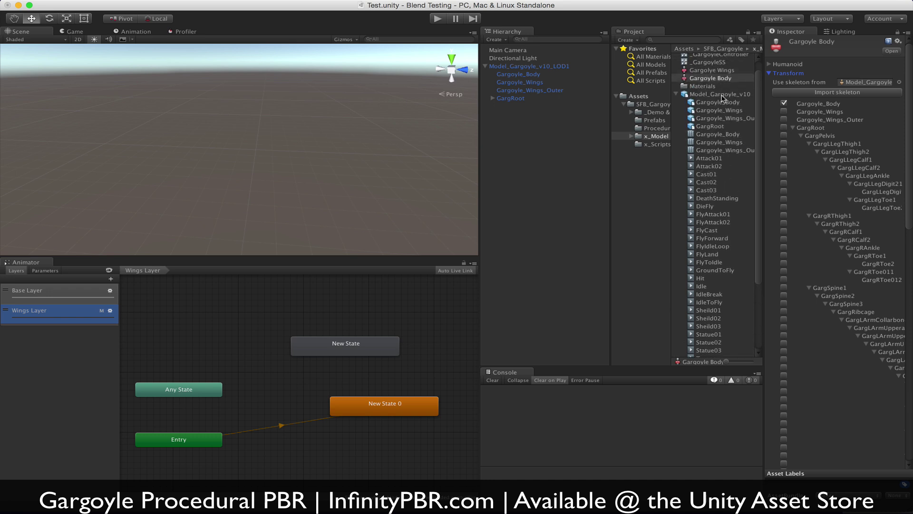
click(721, 95)
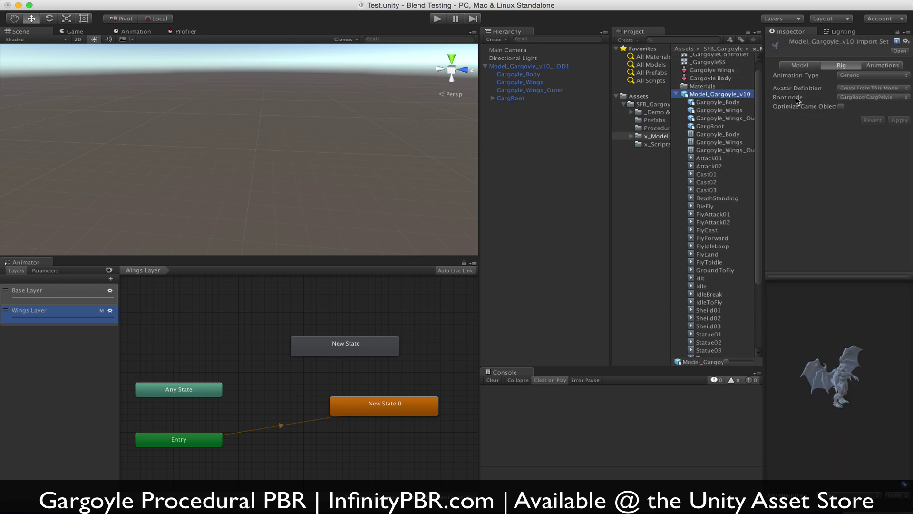
click(890, 98)
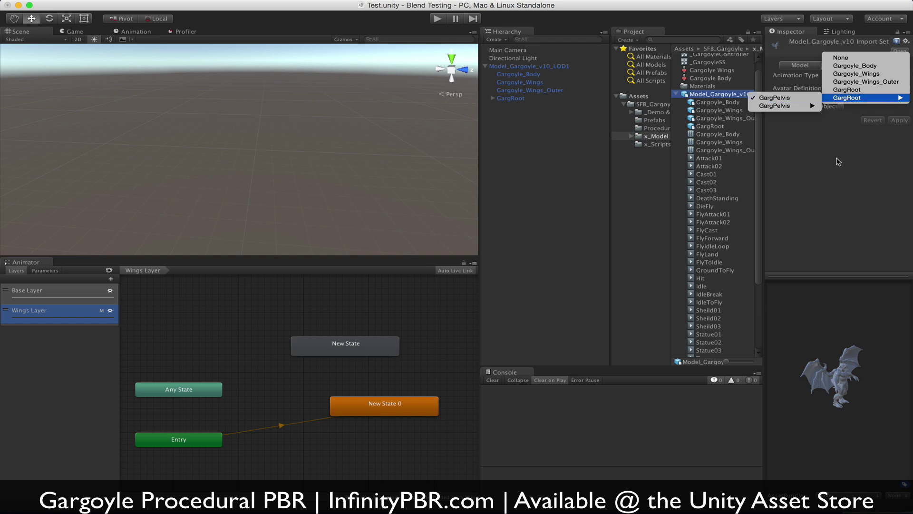
click(780, 97)
click(711, 79)
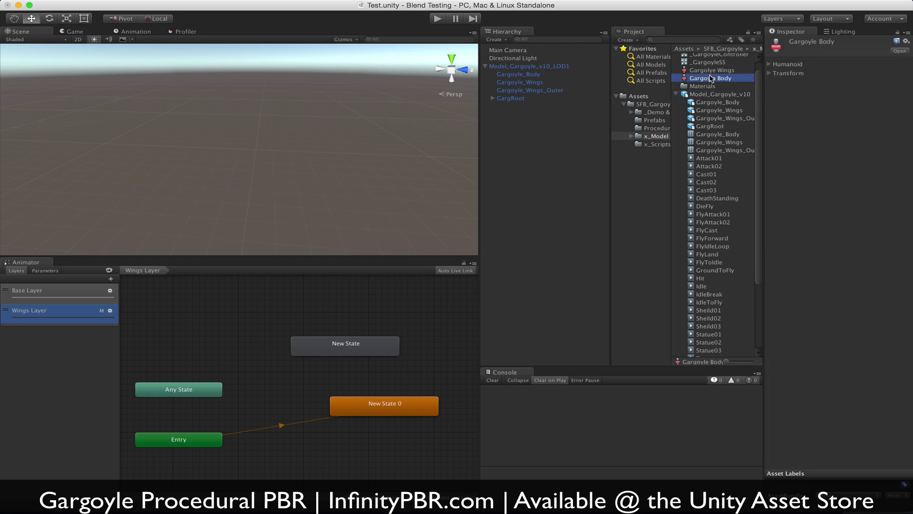
click(770, 73)
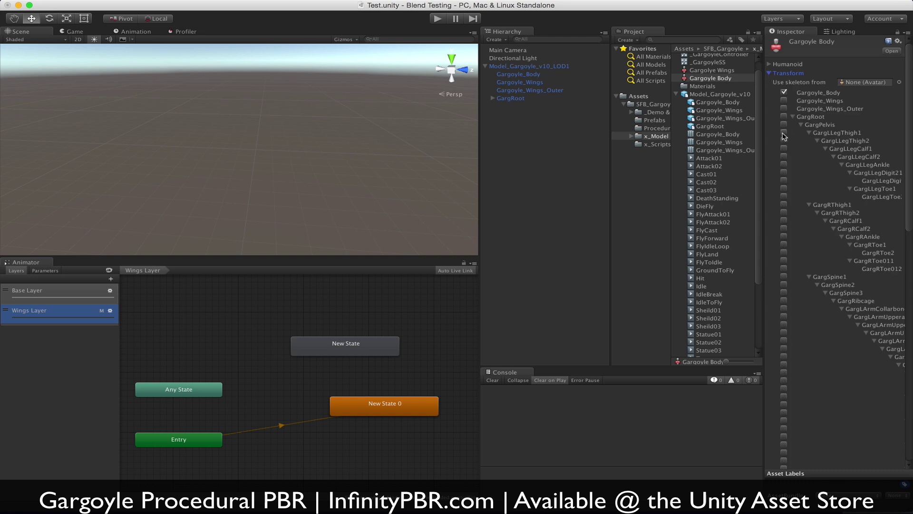
- Tick GargSpine1 in the Gargoyle Body mask to include all its child bones, then review the bone list
click(784, 276)
scroll(785, 279, down, 15)
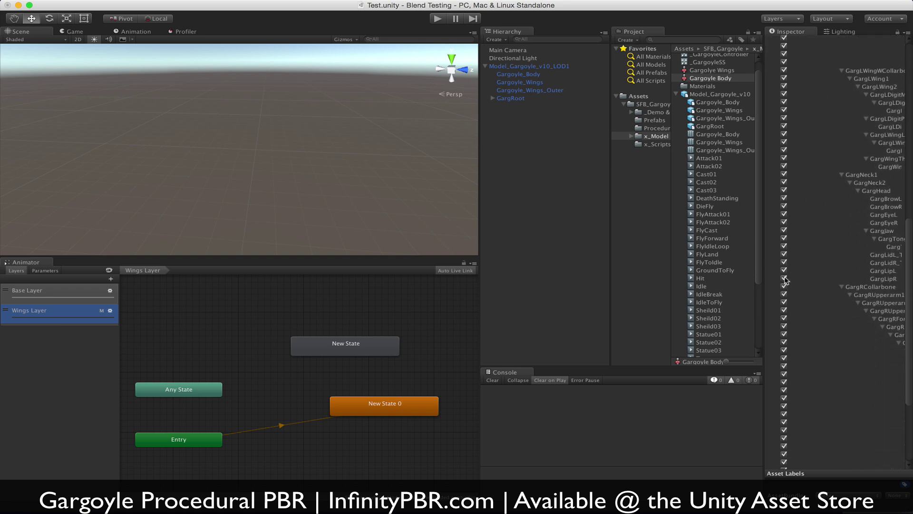
scroll(785, 280, down, 5)
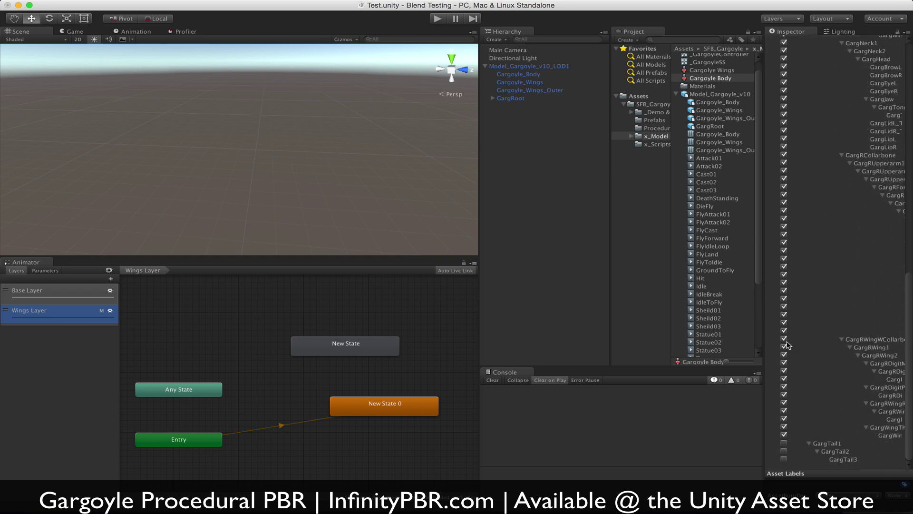
scroll(806, 259, up, 4)
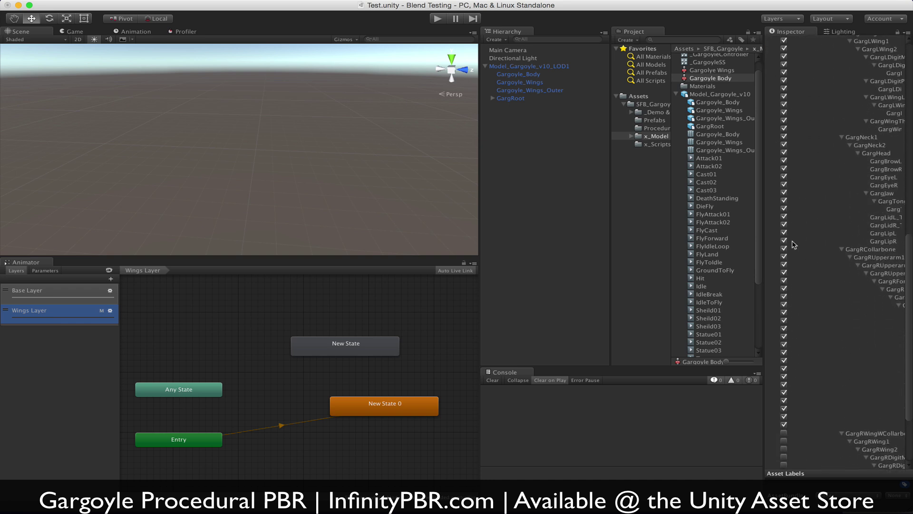
scroll(794, 245, up, 4)
scroll(811, 156, up, 8)
scroll(810, 156, down, 6)
scroll(810, 156, down, 1)
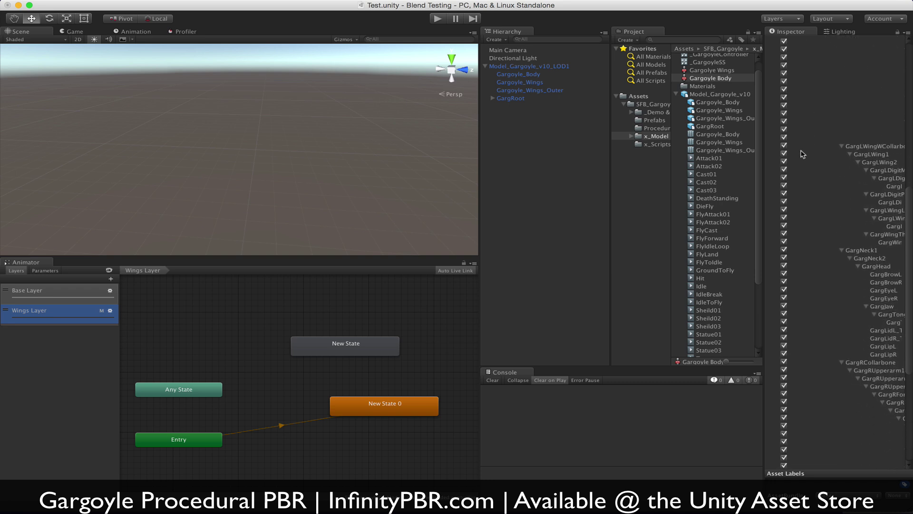
scroll(825, 252, down, 10)
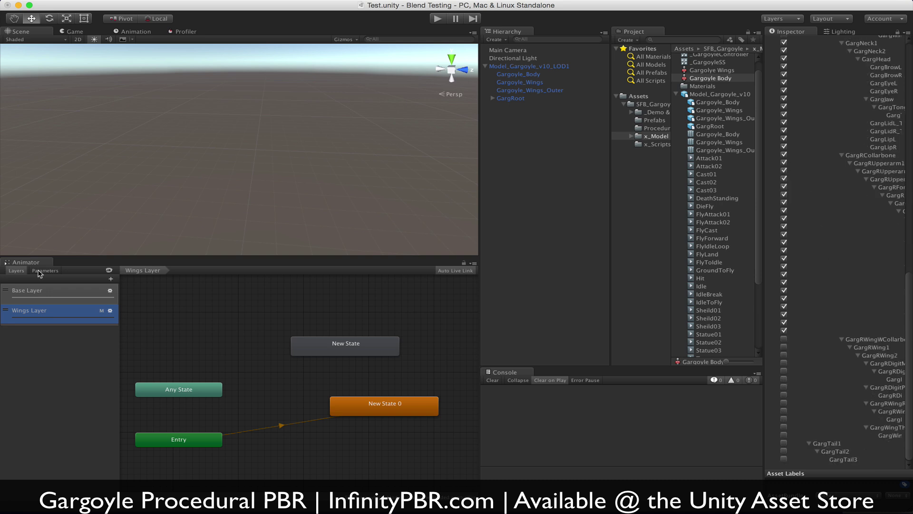
- Add a third animator layer named 'Body Layer' and set its Mask to Gargoyle Body
click(111, 279)
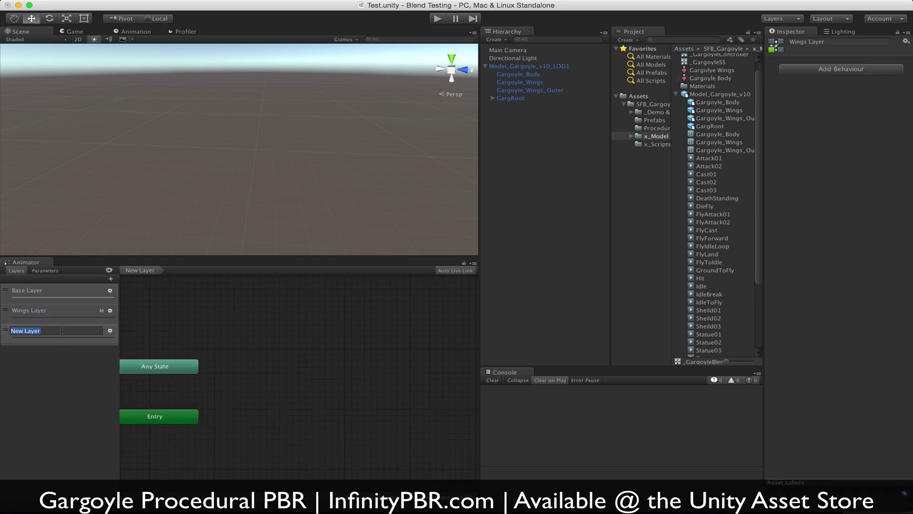
text(Body Layer)
key(Return)
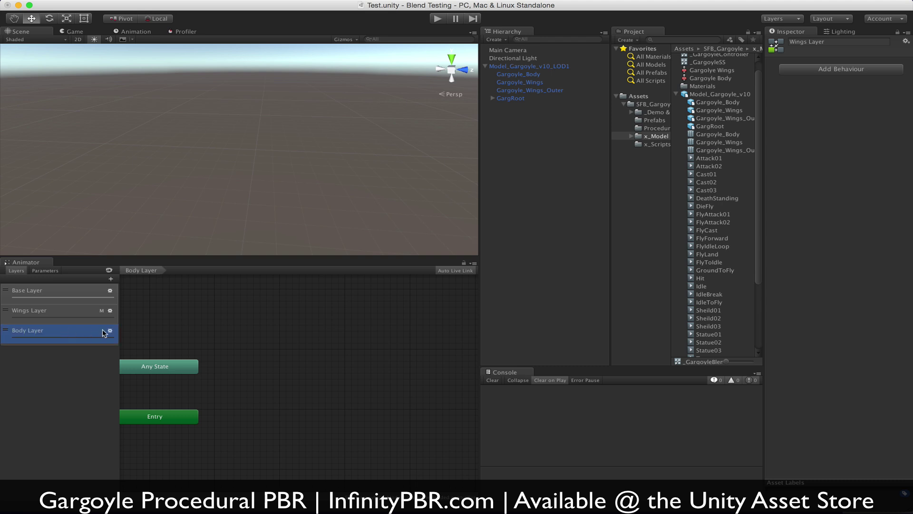
click(110, 331)
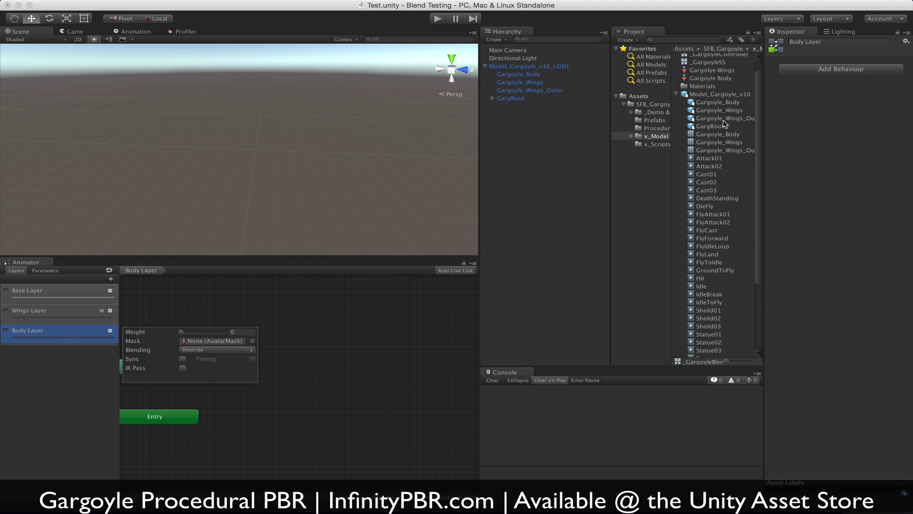
click(211, 293)
click(109, 330)
click(253, 341)
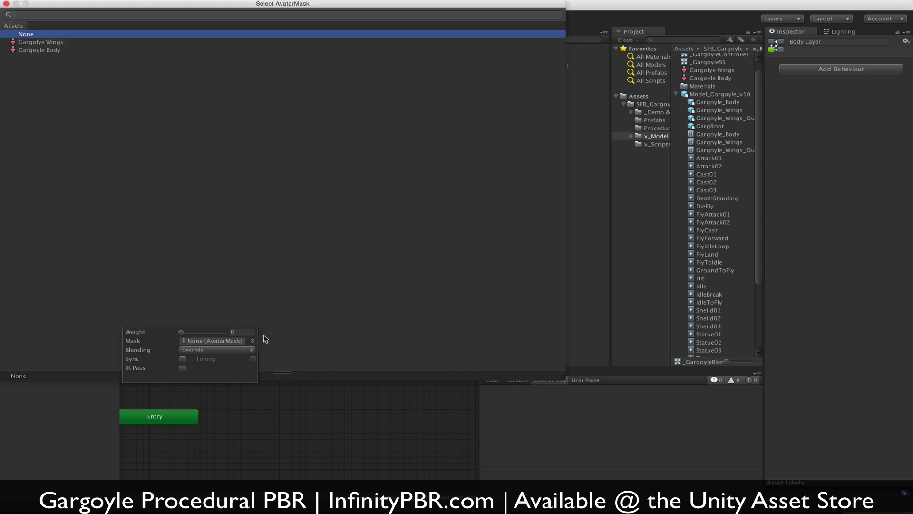
click(37, 50)
click(6, 3)
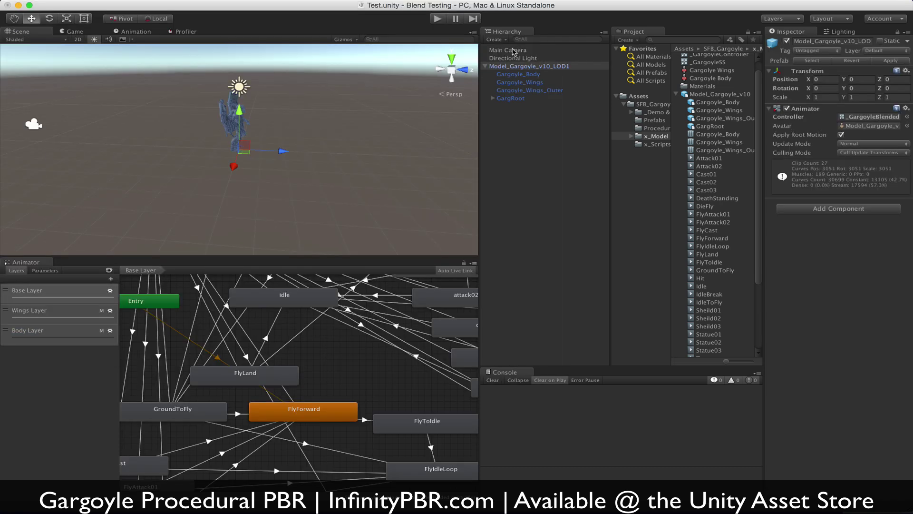
- Orbit the Scene view to a low side view of the gargoyle and align the Main Camera with it
click(513, 51)
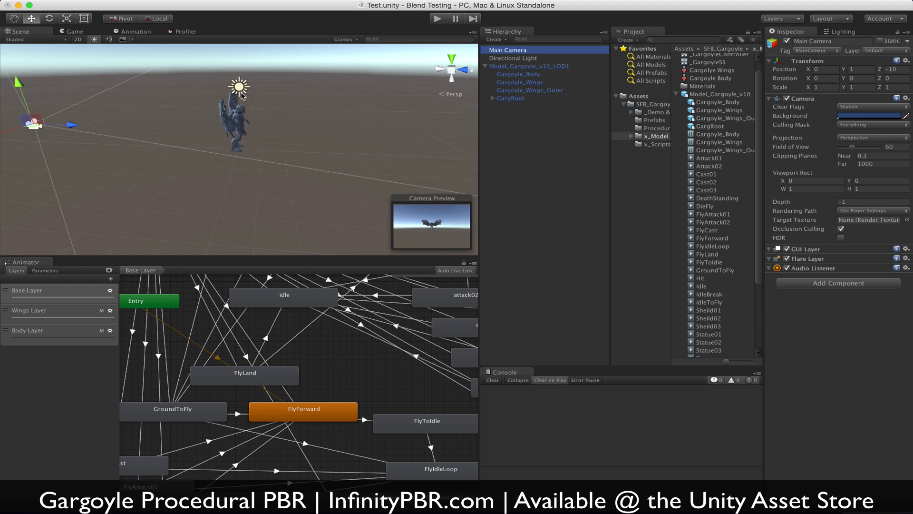
click(316, 104)
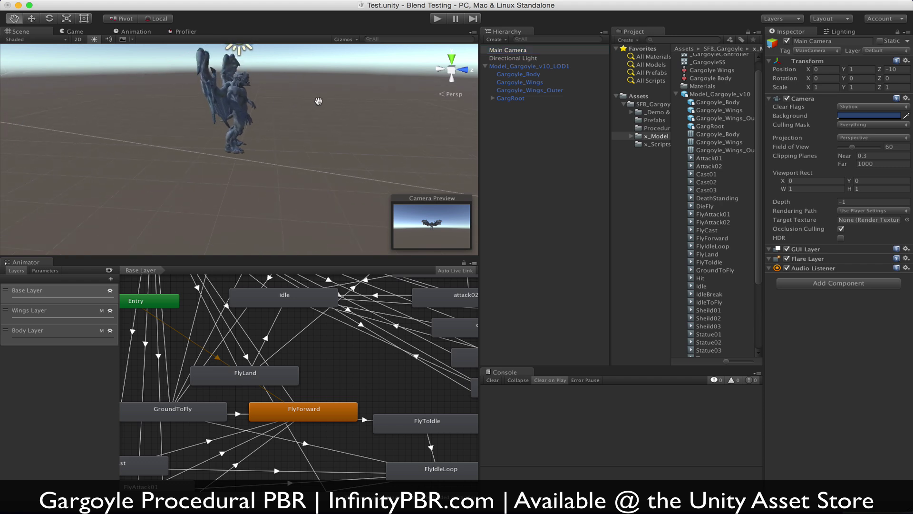
scroll(300, 164, up, 5)
alt+drag(299, 164, 245, 123)
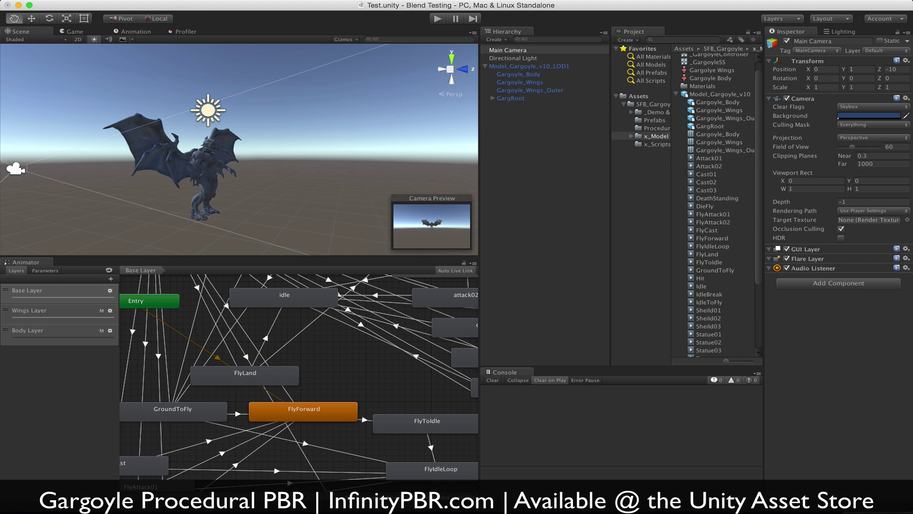
click(148, 0)
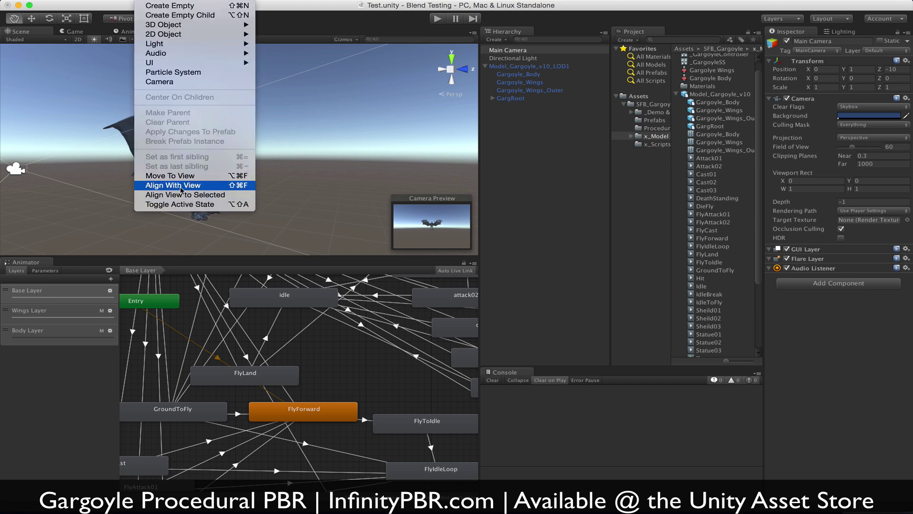
click(173, 185)
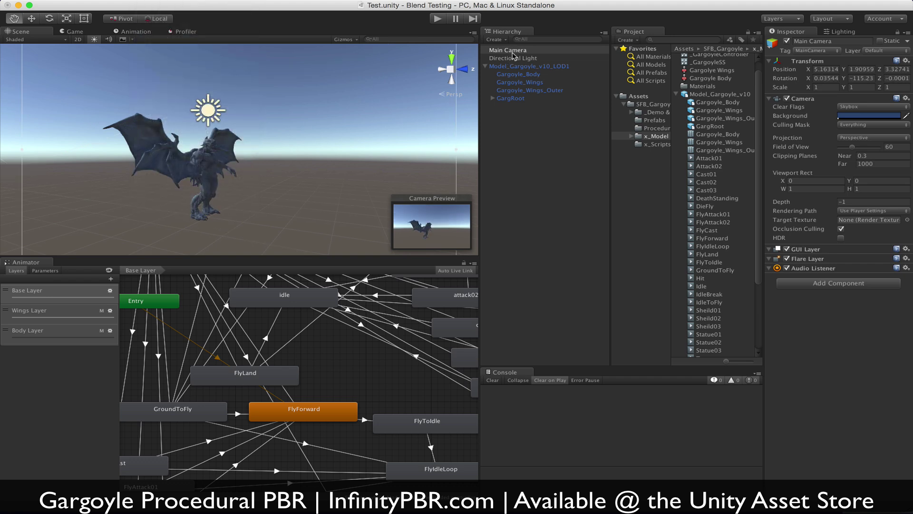
- Parent the Main Camera under Model_Gargoyle_v10_LOD1, play the scene, and inspect the flying gargoyle
drag(513, 54, 525, 67)
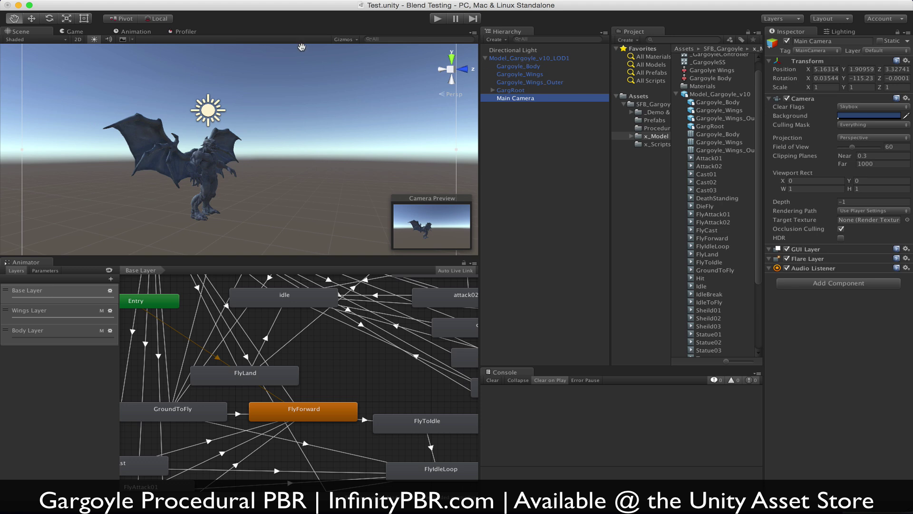
click(437, 19)
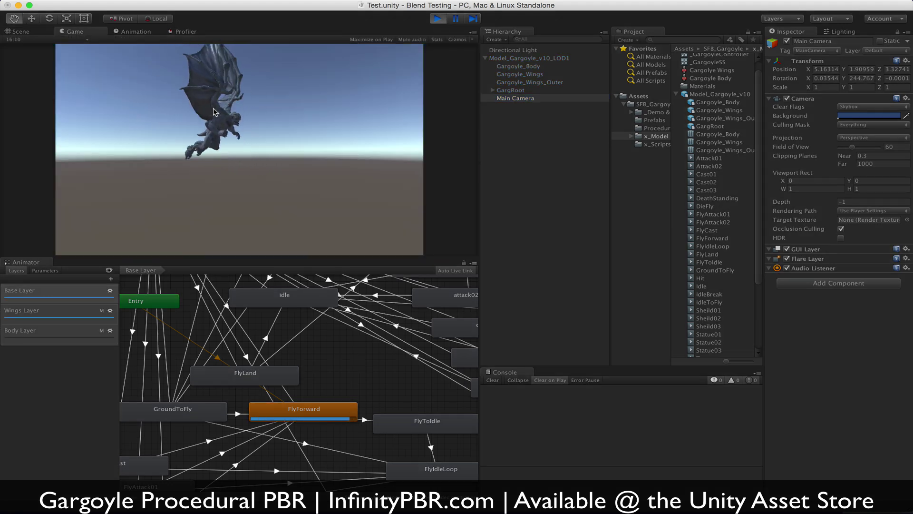
key(super+1)
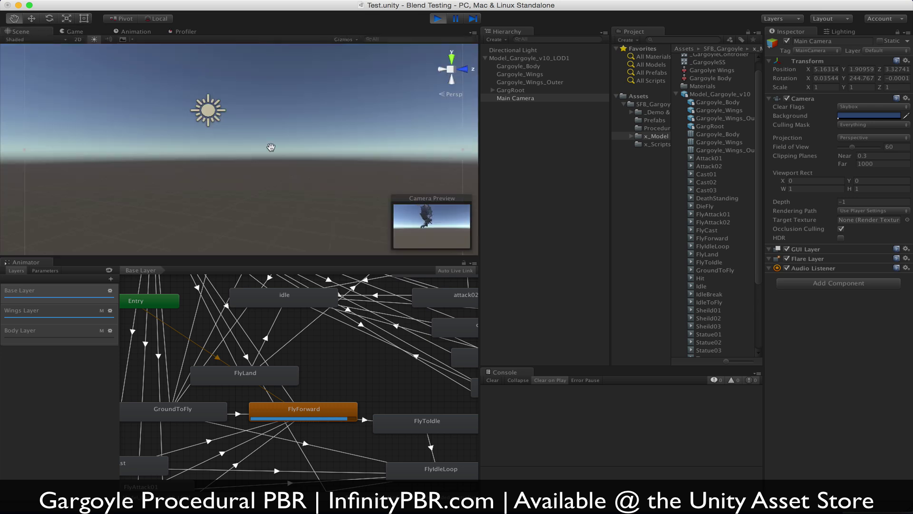
click(504, 58)
key(f)
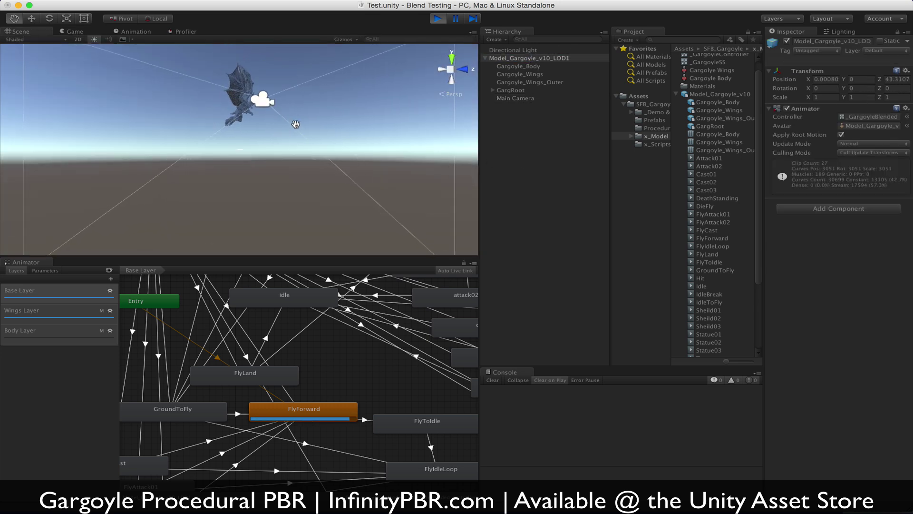
alt+drag(296, 124, 210, 151)
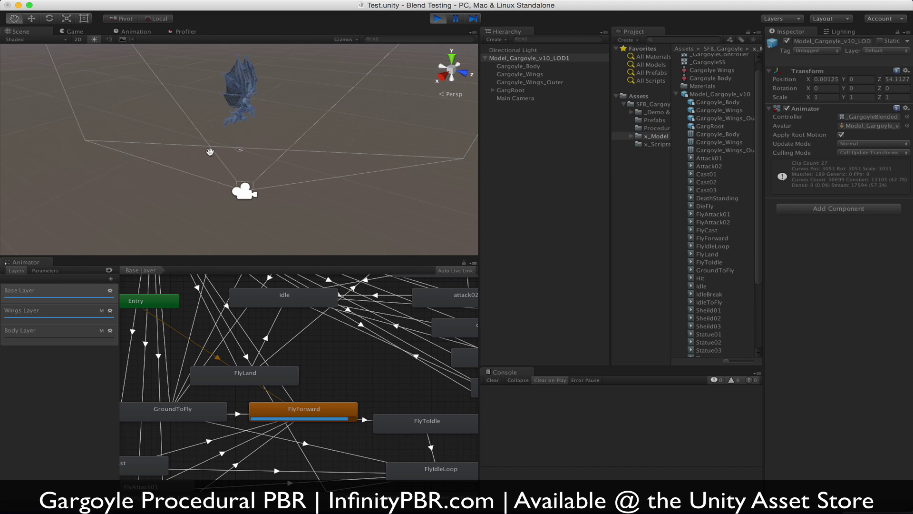
click(75, 33)
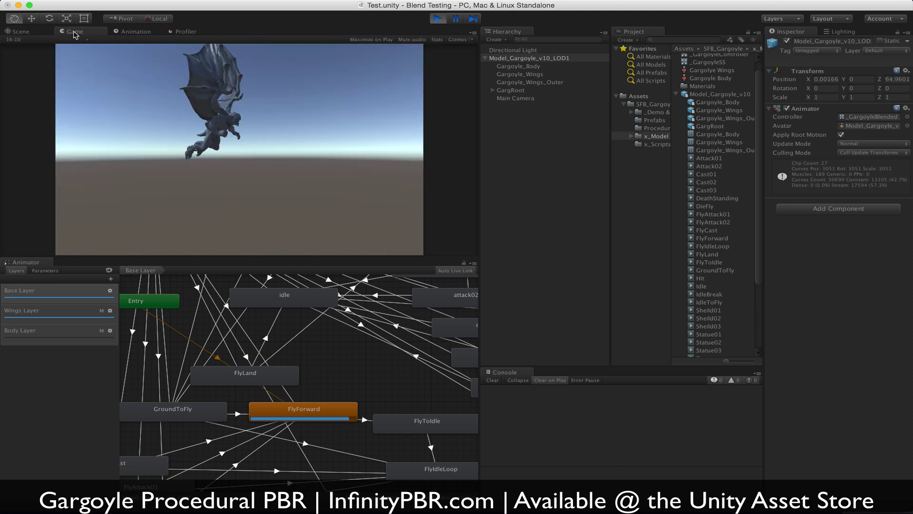
- Preview the Wings Layer's effect by varying its weight
click(69, 312)
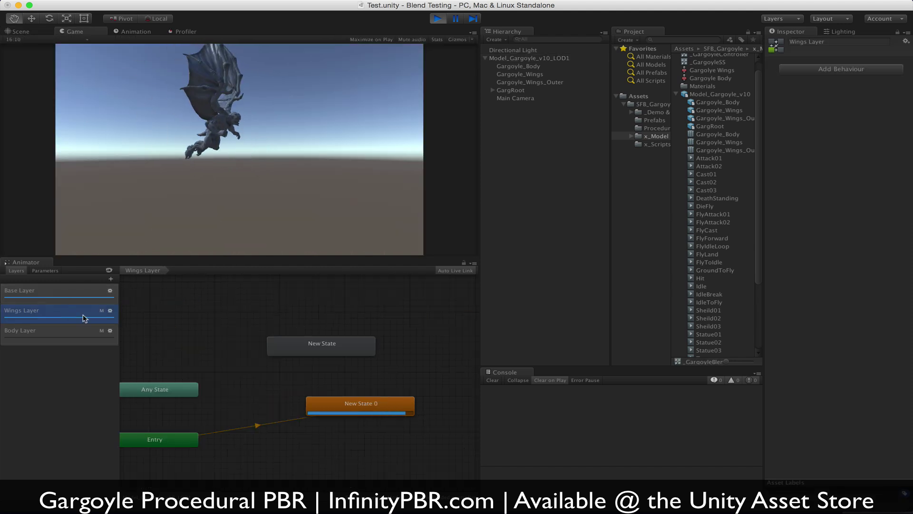
click(110, 310)
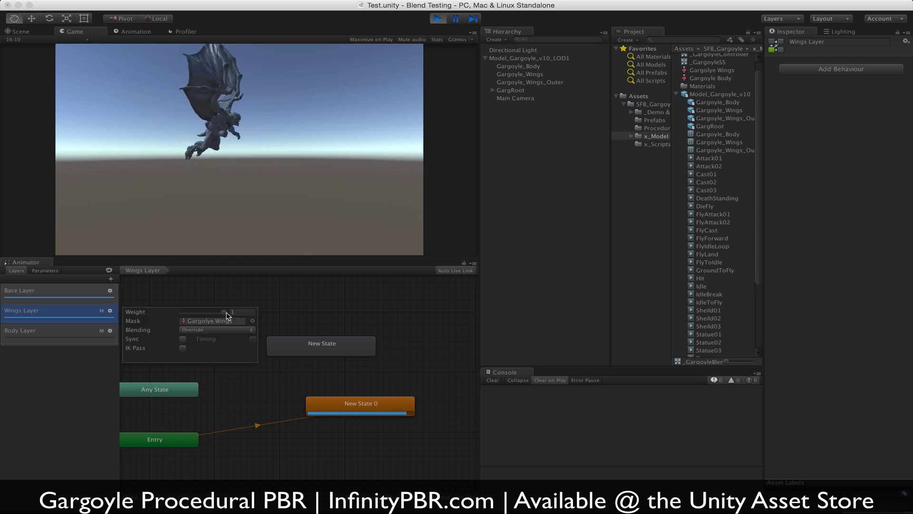
mouse_move(228, 316)
mouse_down()
mouse_move(157, 316)
mouse_move(242, 318)
mouse_up()
- Raise the Body Layer weight to 0.38
click(46, 332)
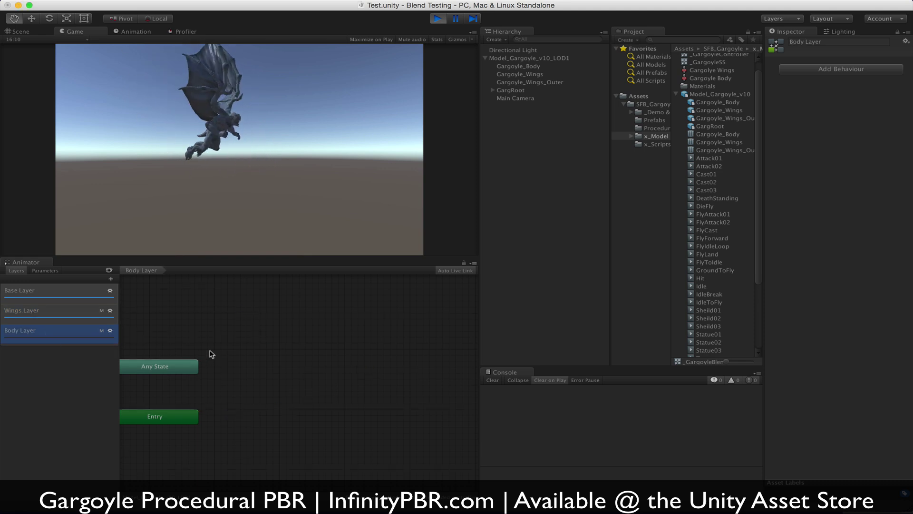
click(110, 330)
click(201, 332)
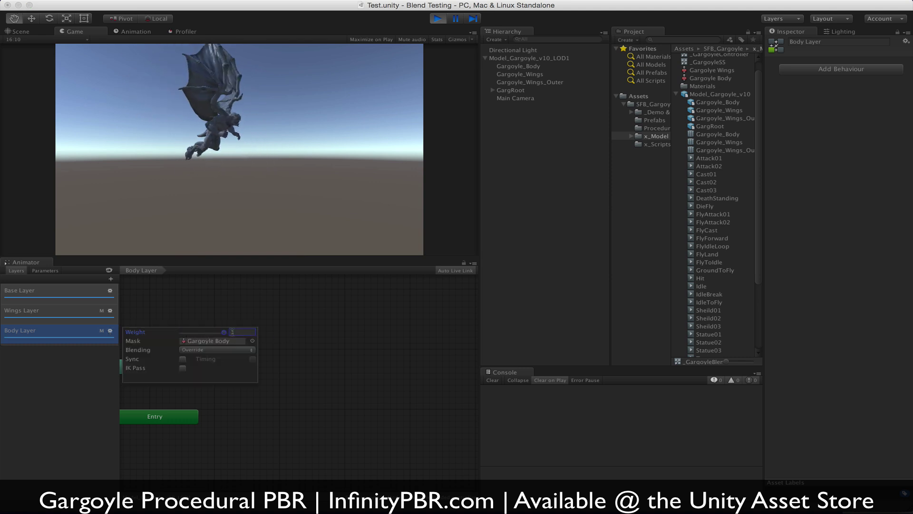
- Create an empty New State in the Body Layer graph, then drop in the FlyAttack02 clip as a state
click(285, 367)
right_click(267, 364)
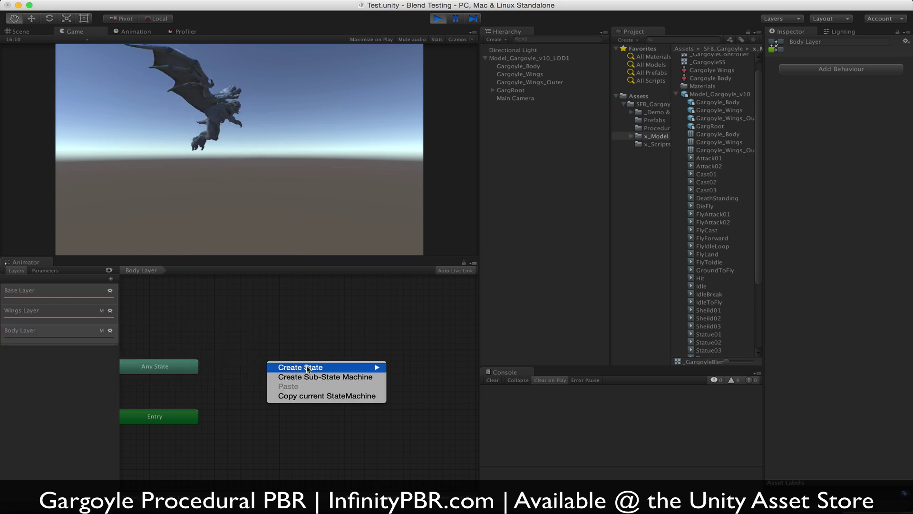
mouse_move(333, 367)
click(424, 368)
drag(320, 369, 300, 346)
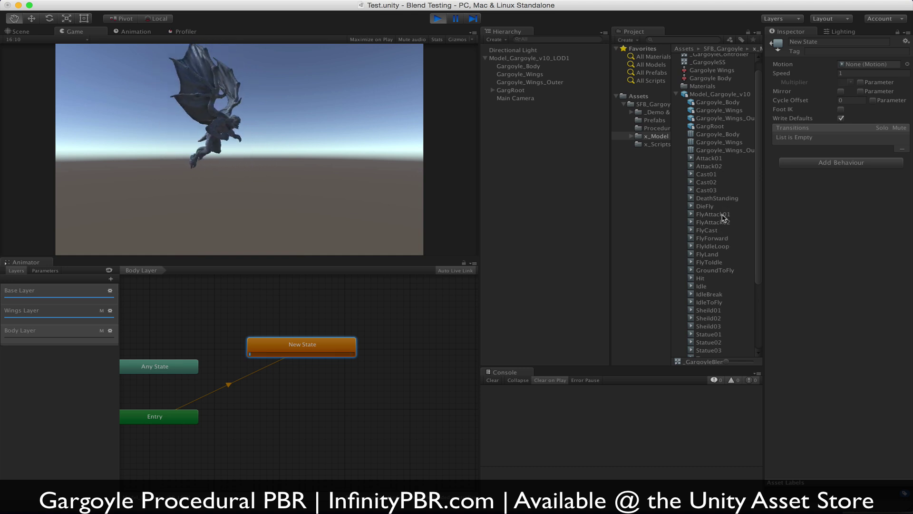
drag(722, 224, 336, 411)
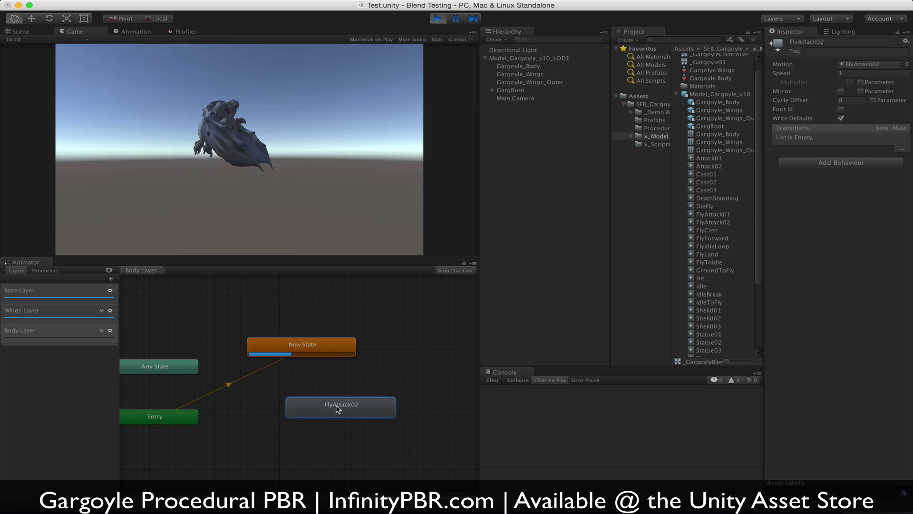
right_click(319, 404)
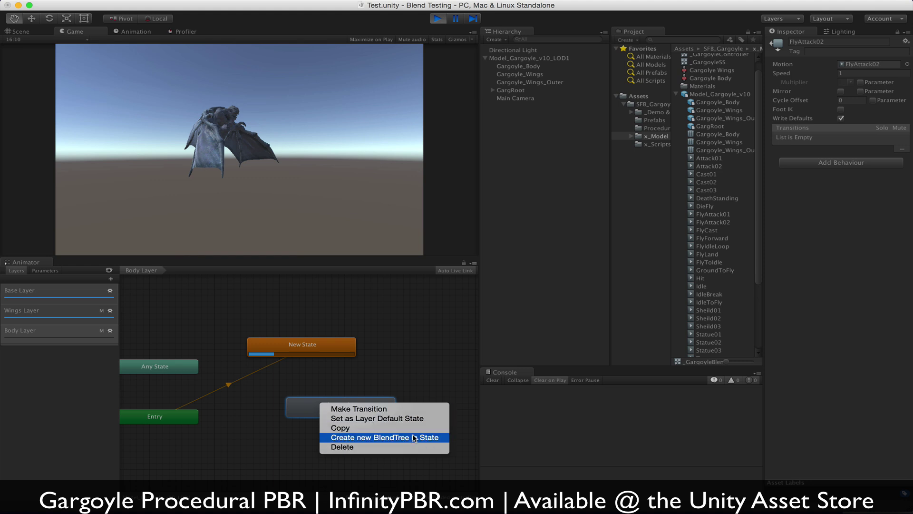
- Set FlyAttack02 as the layer default state and duplicate it as FlyAttack02 0
click(395, 419)
drag(361, 412, 361, 403)
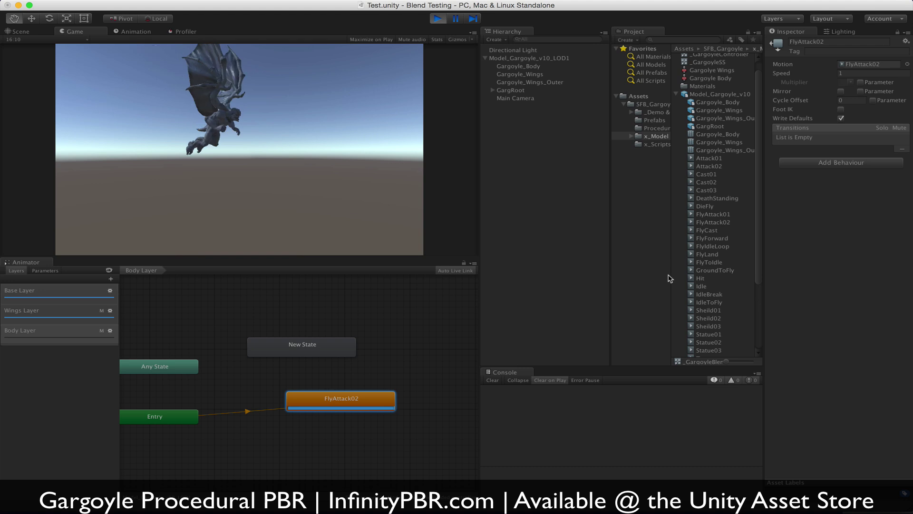
drag(326, 402, 342, 425)
key(super+d)
- Connect FlyAttack02 and FlyAttack02 0 with transitions in both directions
click(328, 382)
right_click(330, 381)
click(350, 384)
click(346, 422)
right_click(358, 422)
click(381, 428)
click(358, 382)
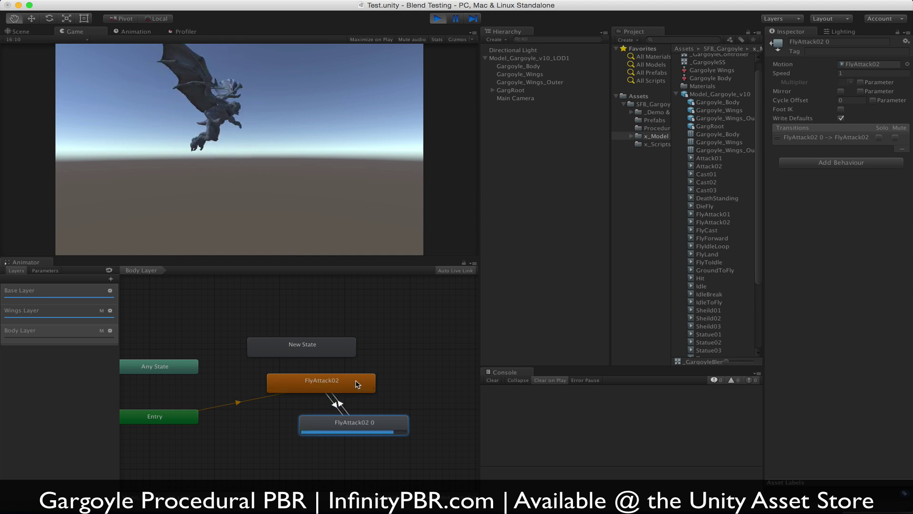
- Set the Body Layer weight to 1, then show the Scene and select Model_Gargoyle_v10_LOD1
click(39, 336)
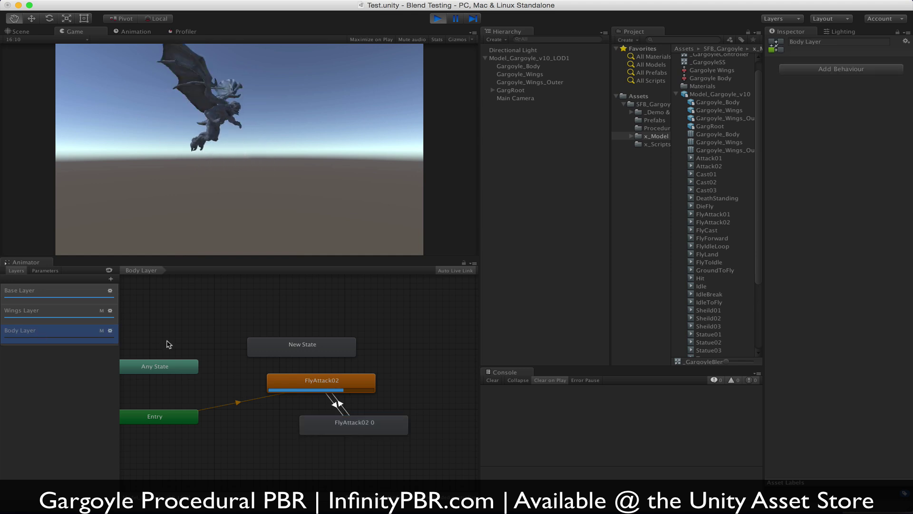
click(110, 331)
drag(181, 335, 271, 339)
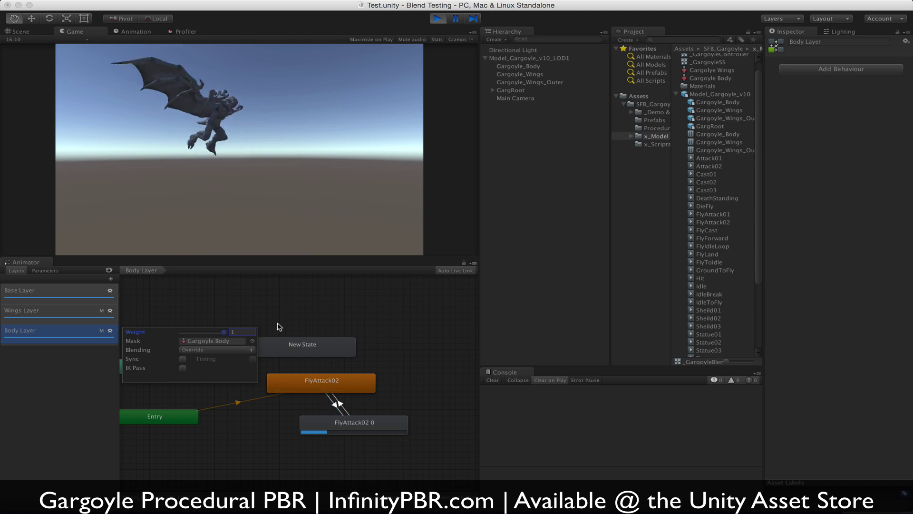
click(21, 32)
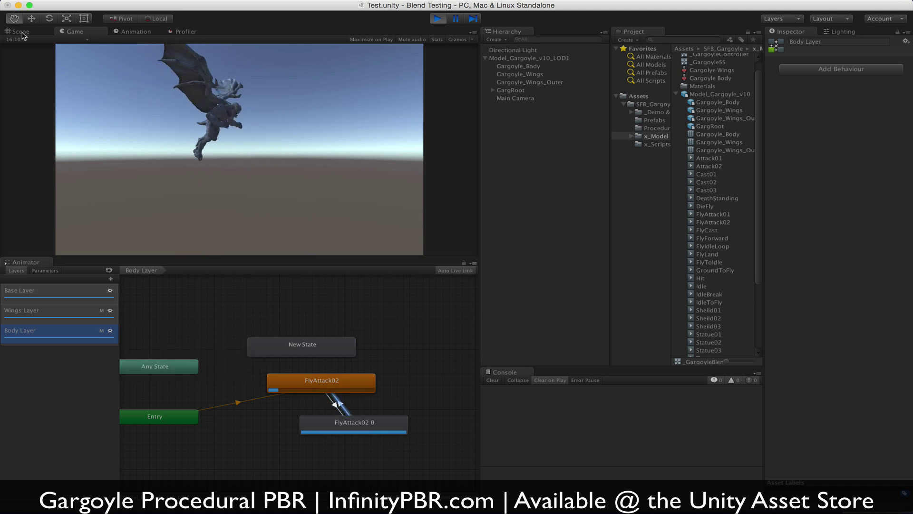
click(520, 58)
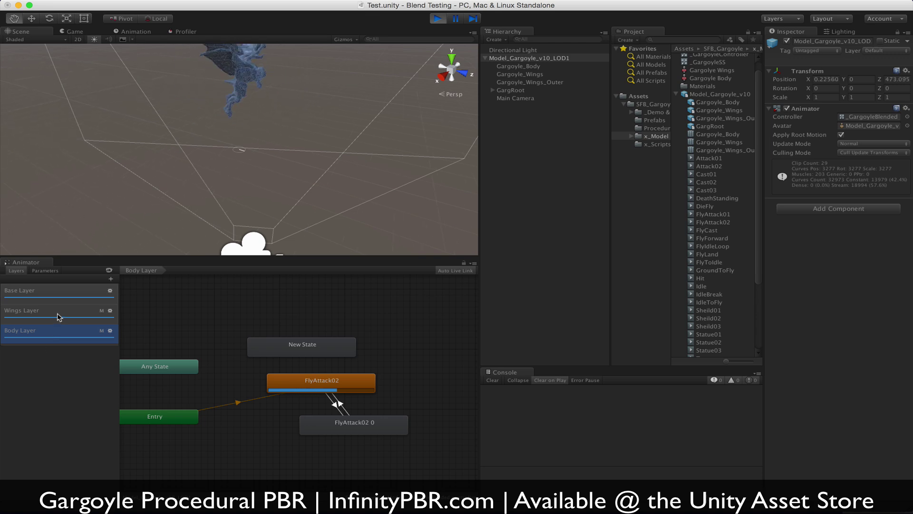
- Select the FlyAttack02 0 state and watch the game, checking the Body Layer settings
click(389, 424)
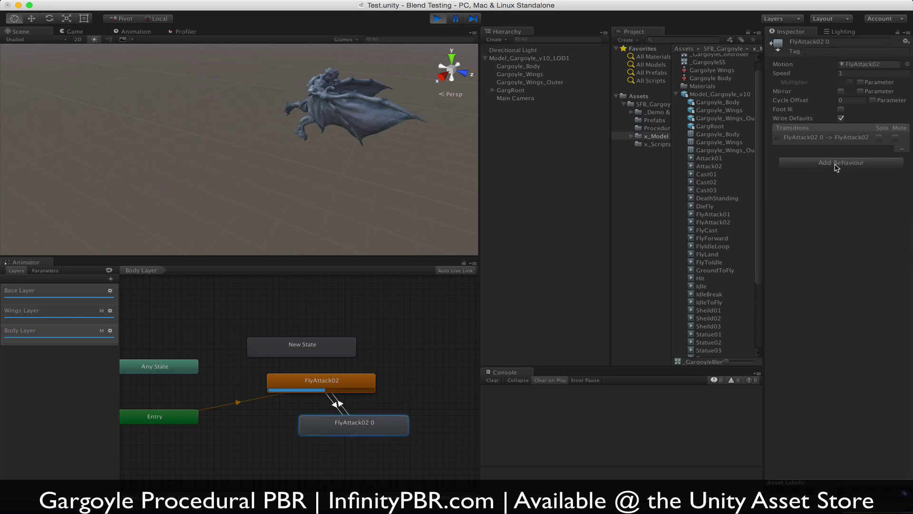
click(76, 31)
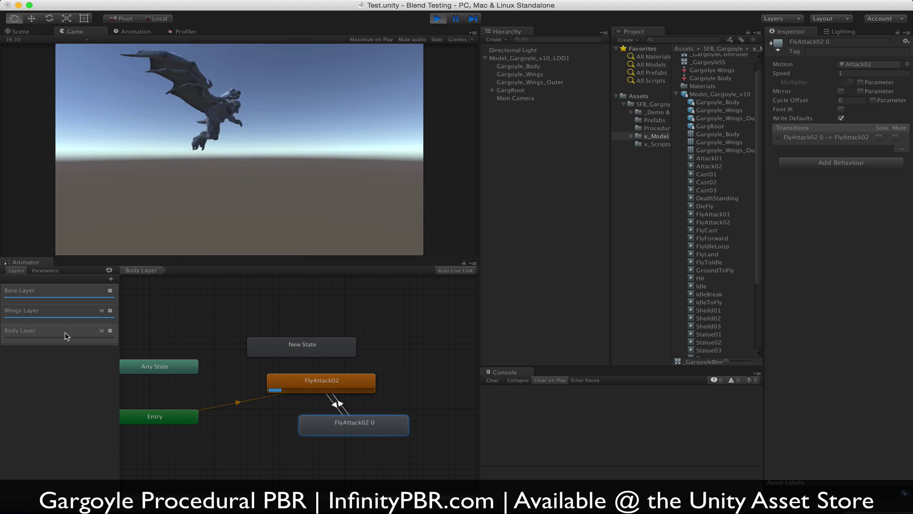
click(80, 335)
click(110, 330)
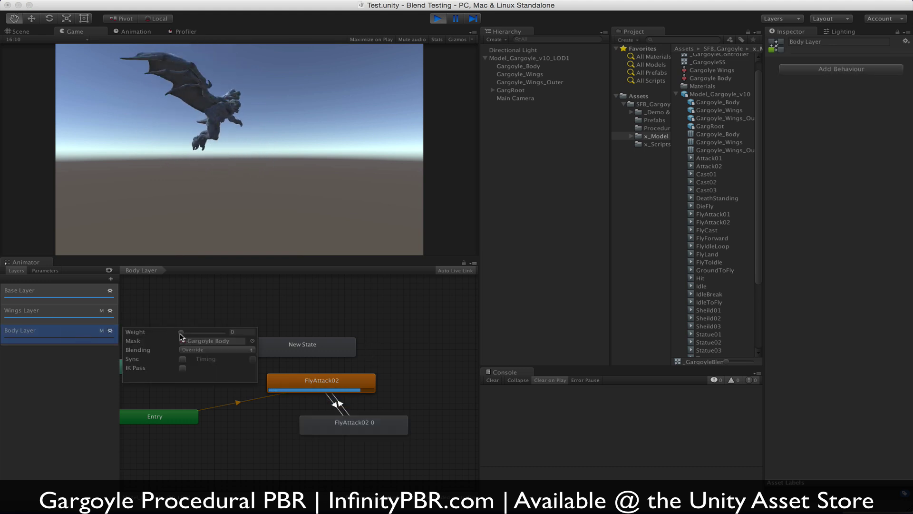
click(445, 341)
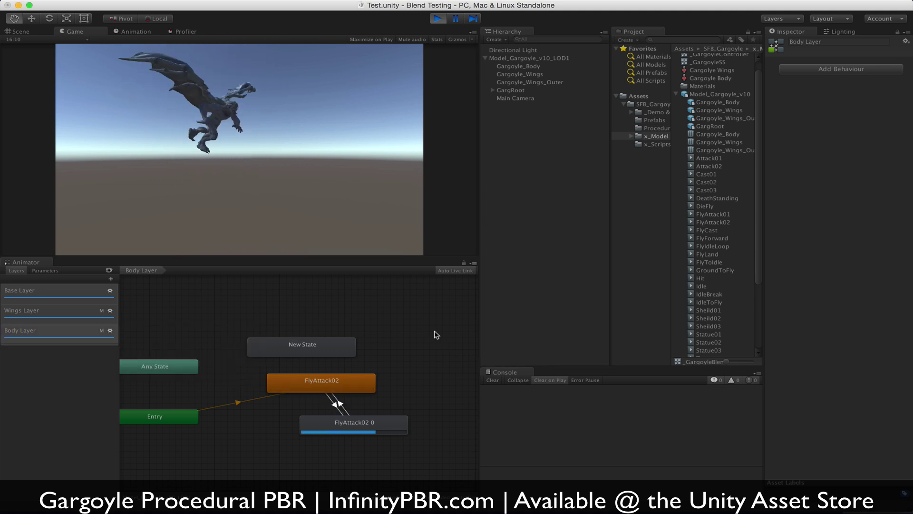
click(347, 430)
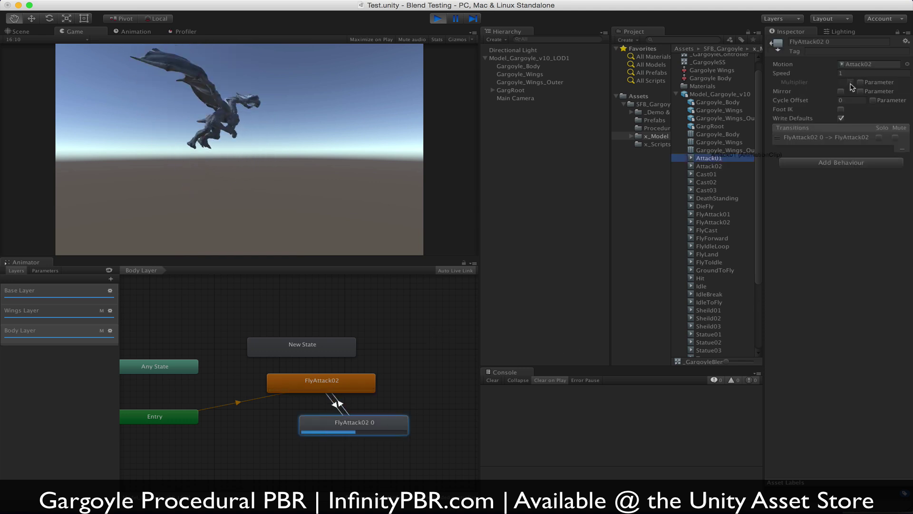
- Assign the Cast02 clip to FlyAttack02 0's Motion field, checking the Body Layer settings
click(32, 335)
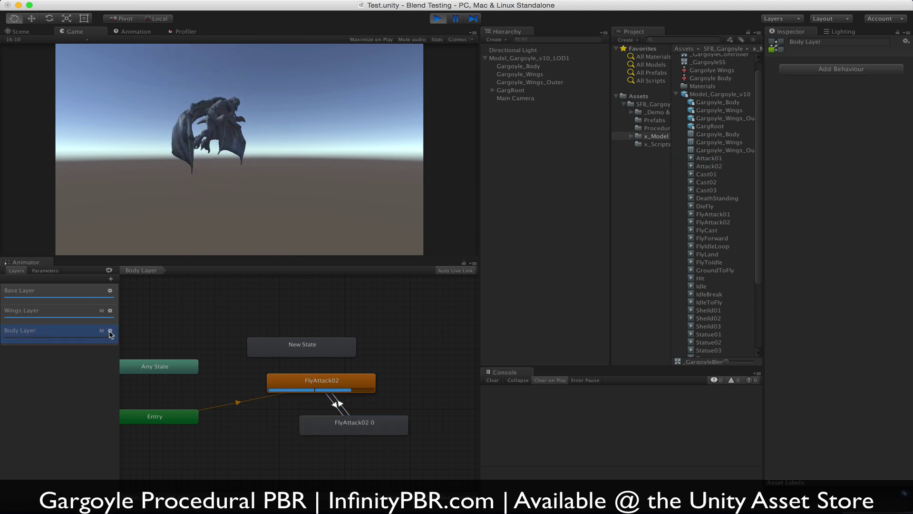
click(110, 331)
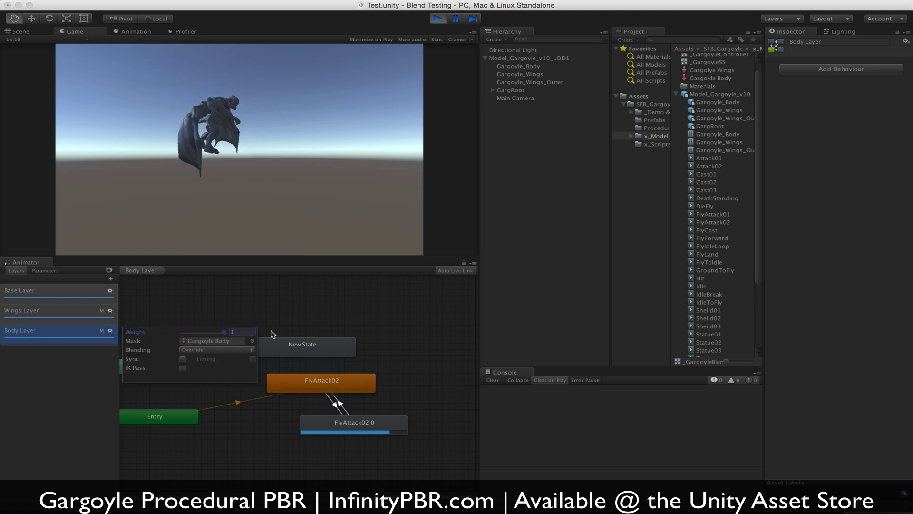
click(427, 317)
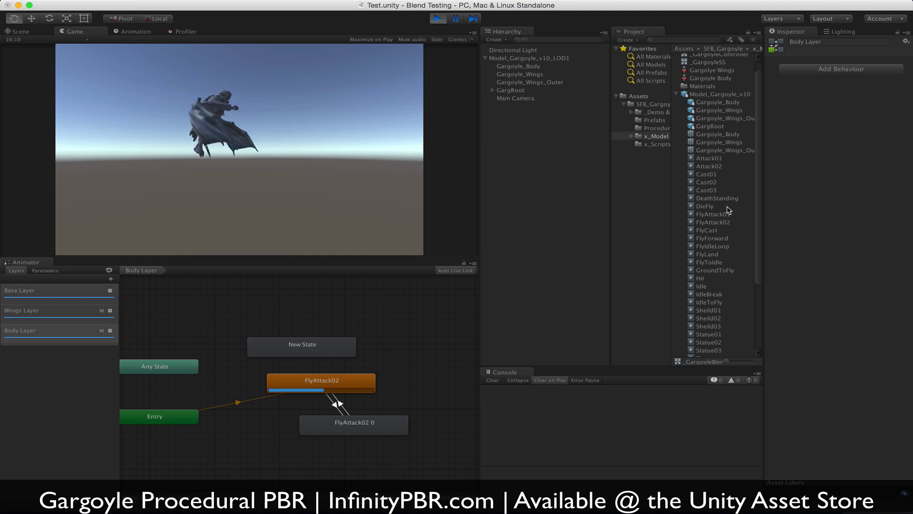
click(367, 427)
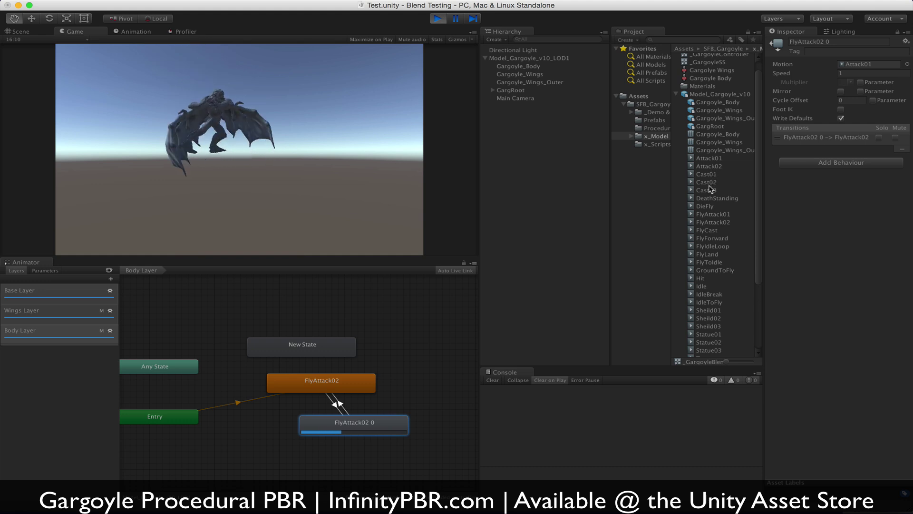
drag(707, 182, 868, 63)
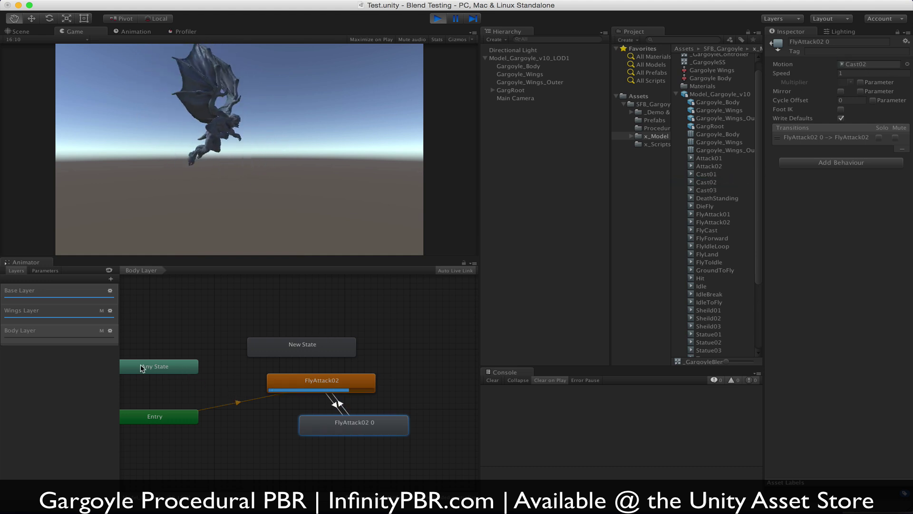
click(110, 330)
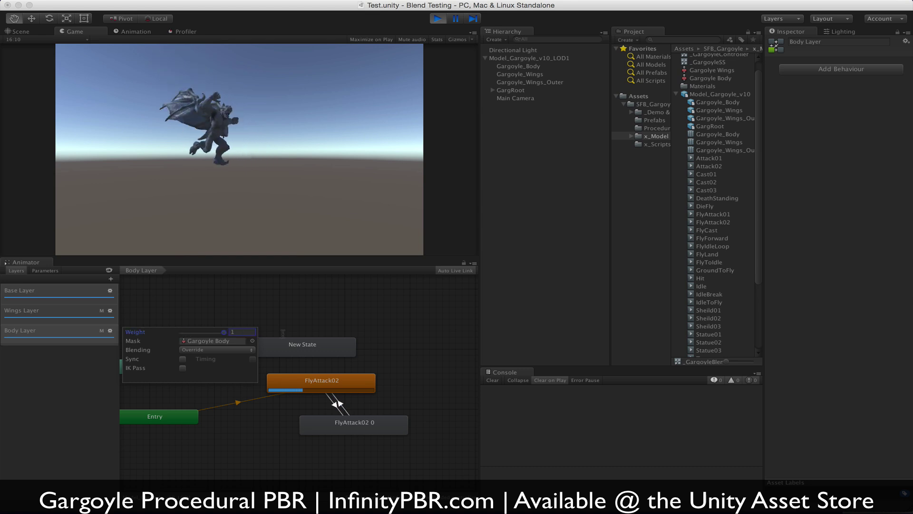
click(446, 344)
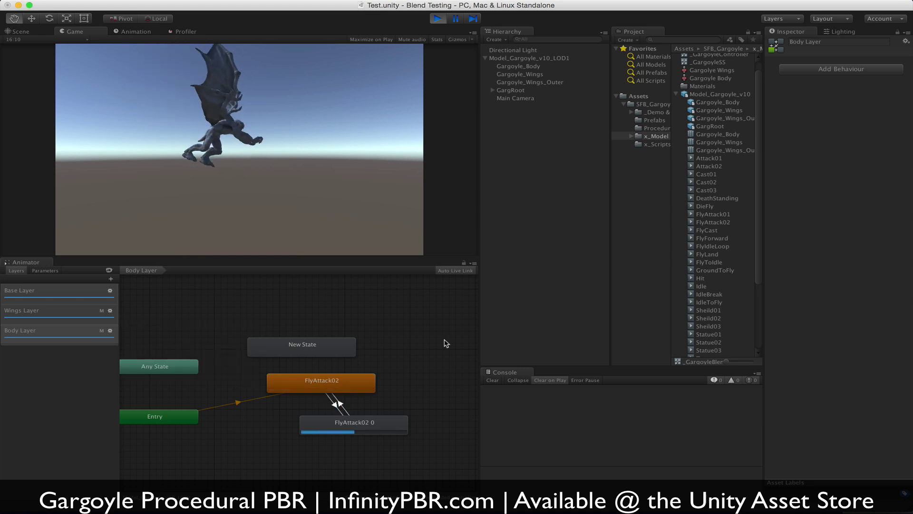